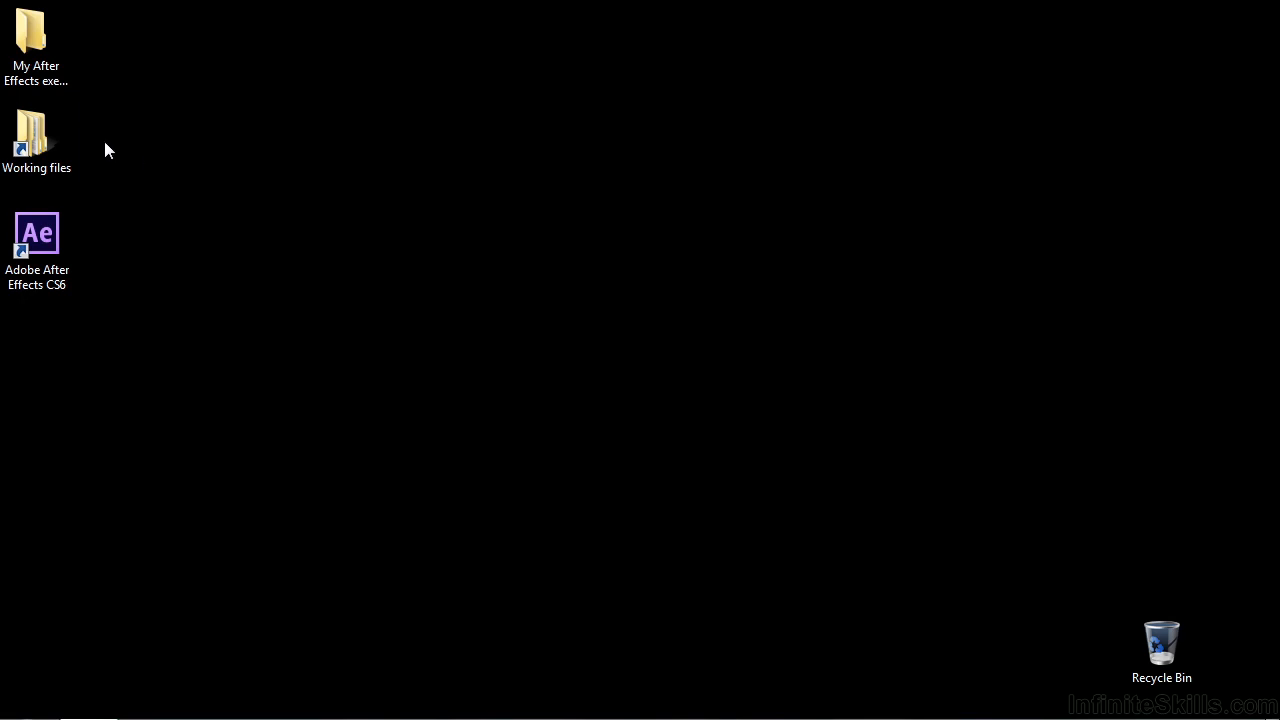
- Open the 1801-camera-set-up.aep project from the After Effects projects folder in Working files
{"action": "double_click", "coordinate": [50, 140]}
{"action": "double_click", "coordinate": [665, 172]}
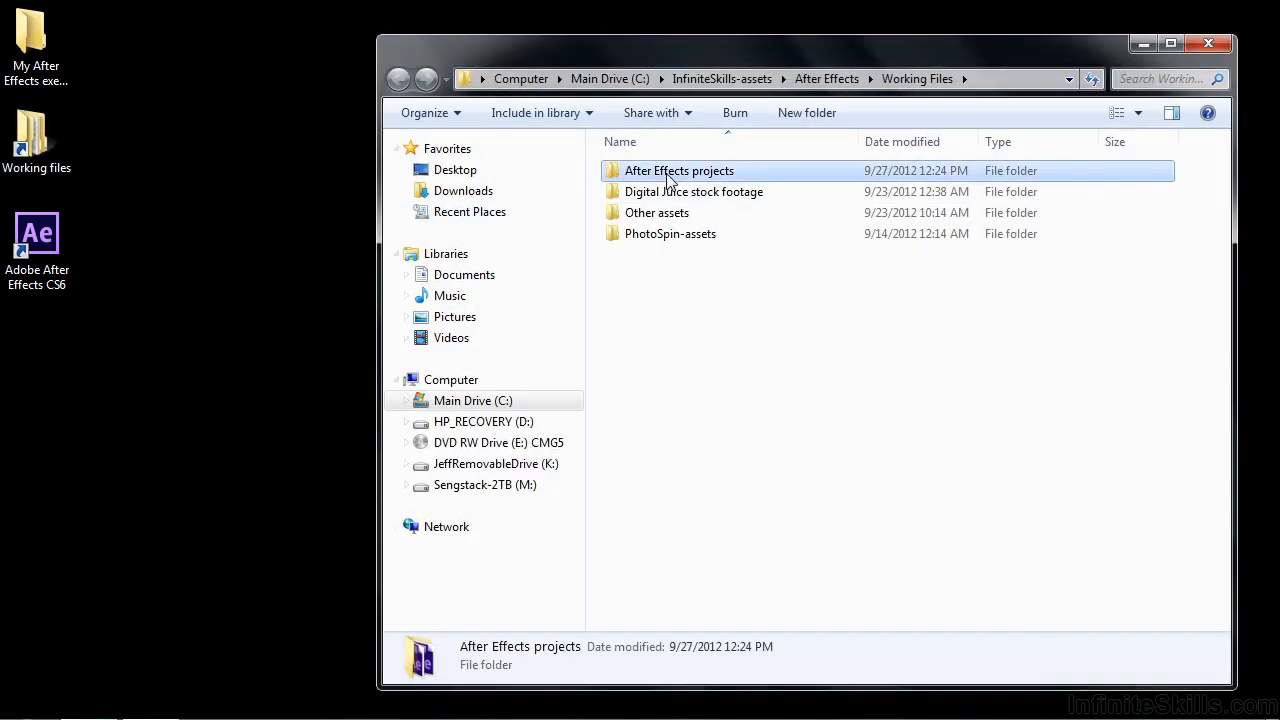
{"action": "scroll", "coordinate": [660, 360], "scroll_direction": "down", "scroll_amount": 12}
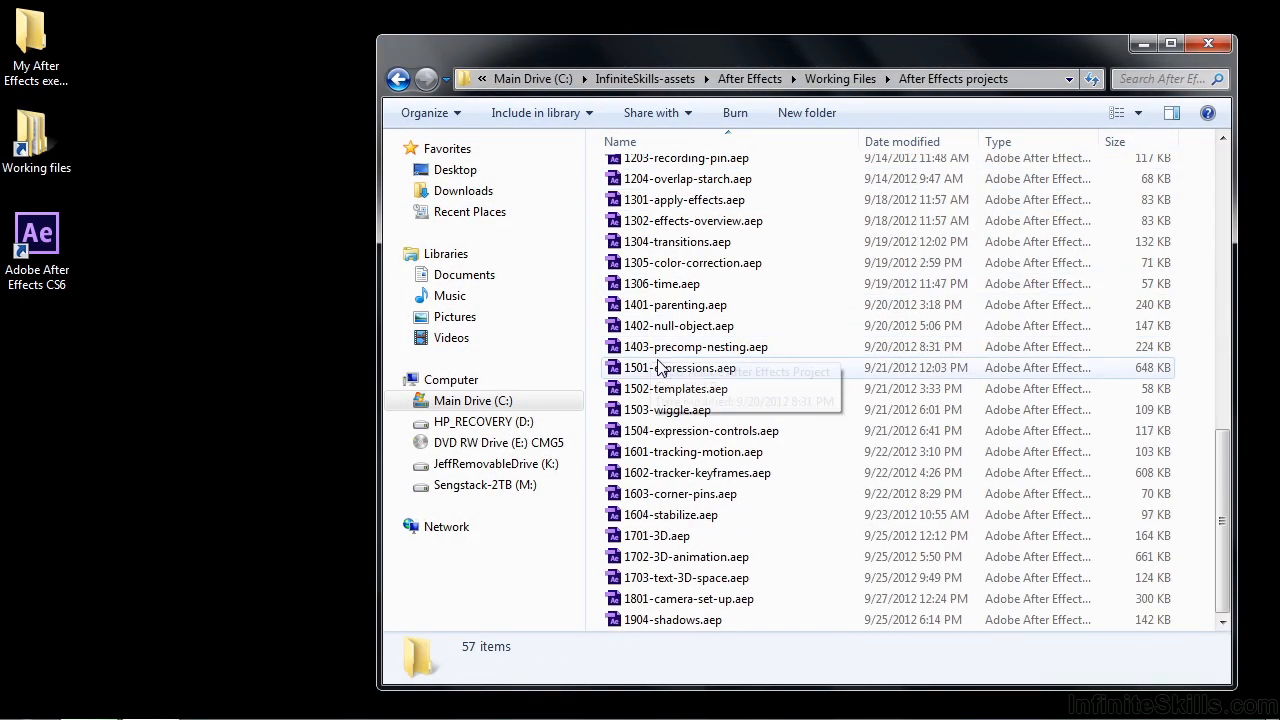
{"action": "double_click", "coordinate": [669, 603]}
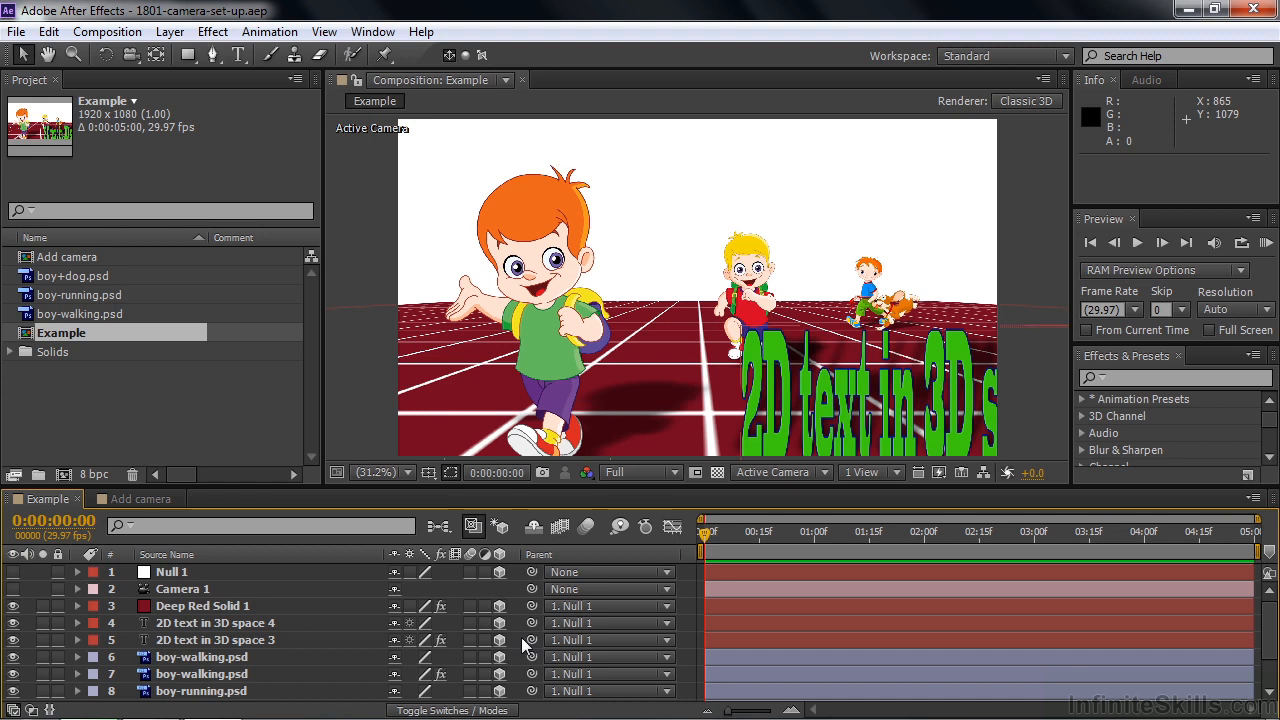
- Make Null 1 visible, move it to about 908.7, 533.6, 430.6 and set its X Rotation to 13°
{"action": "left_click", "coordinate": [13, 572]}
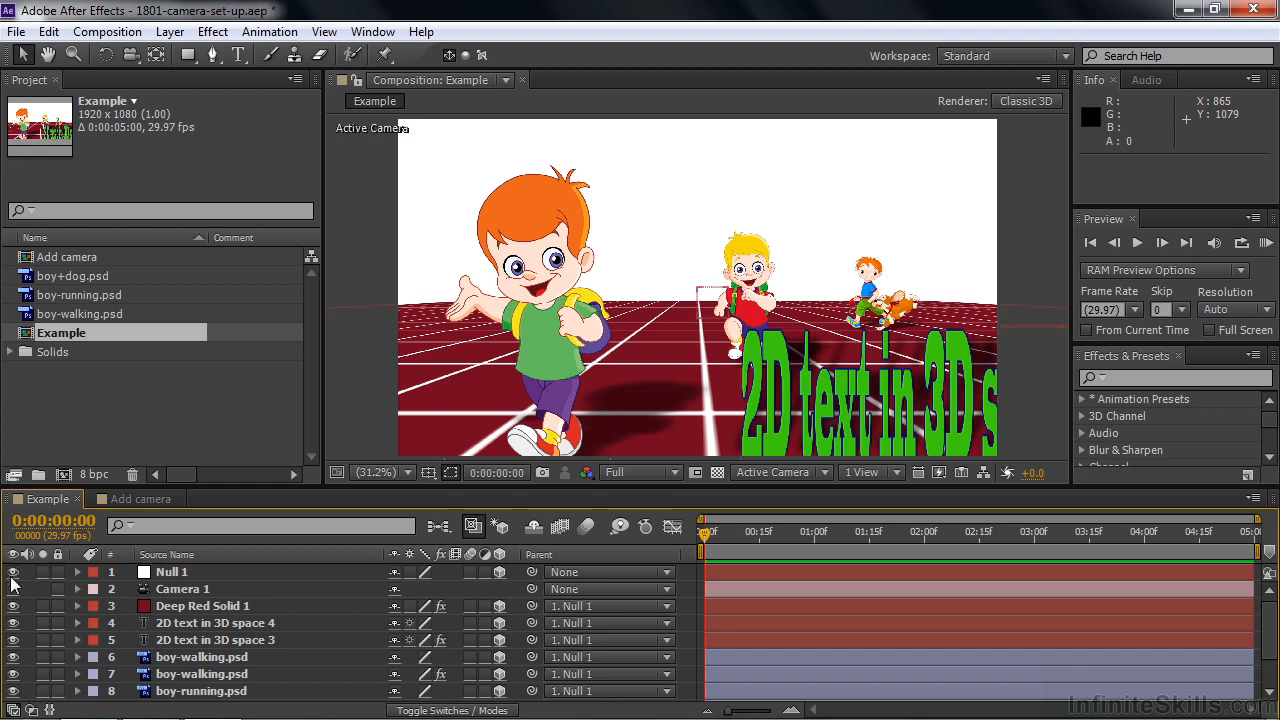
{"action": "left_click", "coordinate": [171, 576]}
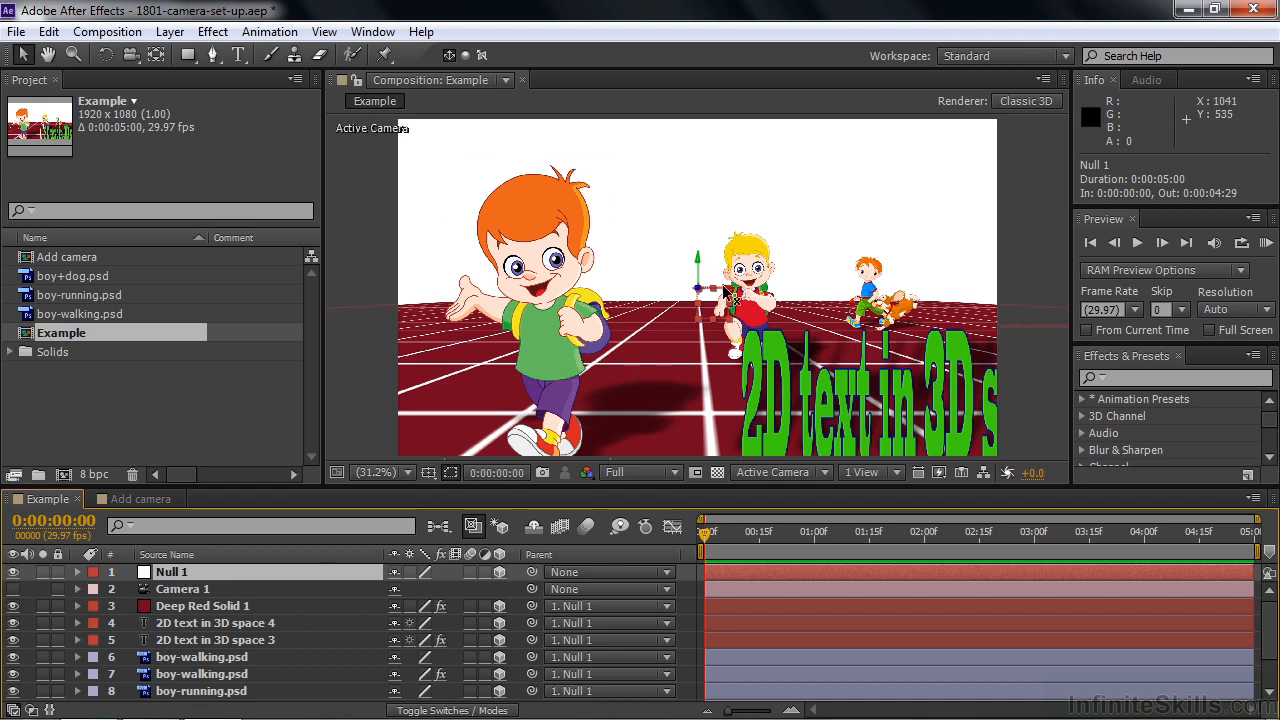
{"action": "mouse_move", "coordinate": [724, 291]}
{"action": "left_mouse_down"}
{"action": "mouse_move", "coordinate": [826, 297]}
{"action": "mouse_move", "coordinate": [708, 300]}
{"action": "left_mouse_up"}
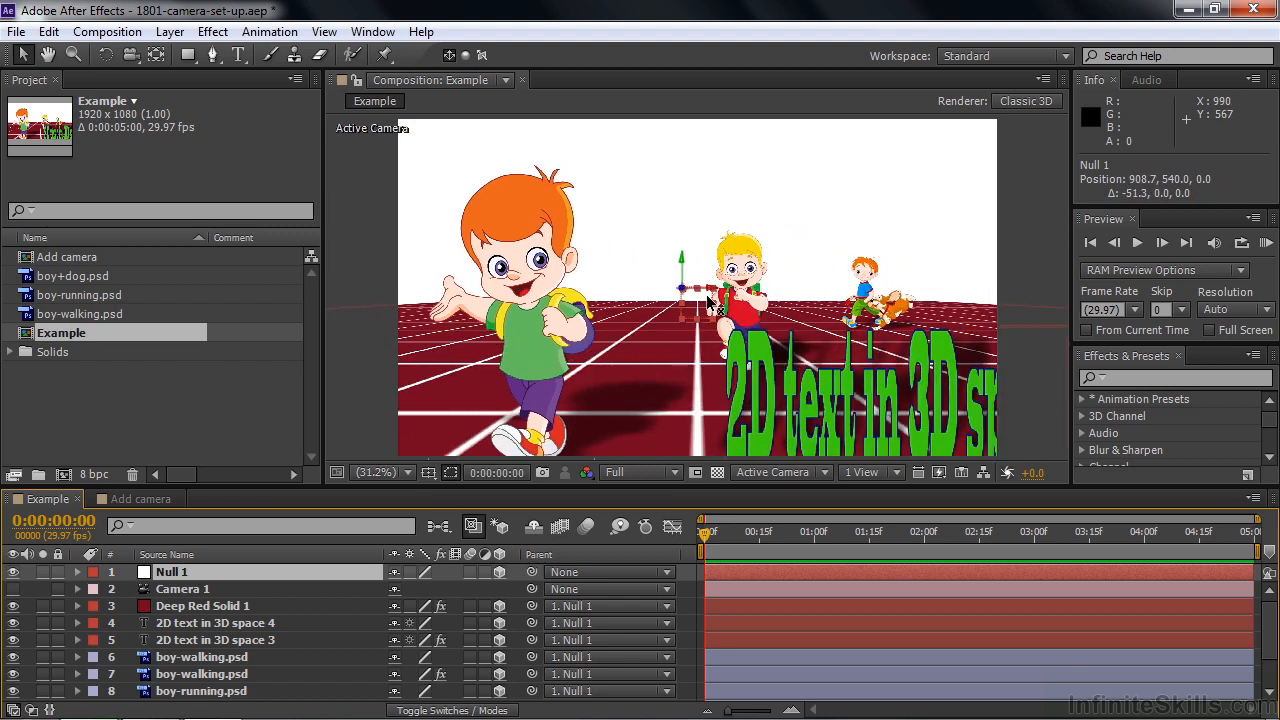
{"action": "left_click_drag", "start_coordinate": [682, 265], "coordinate": [695, 297]}
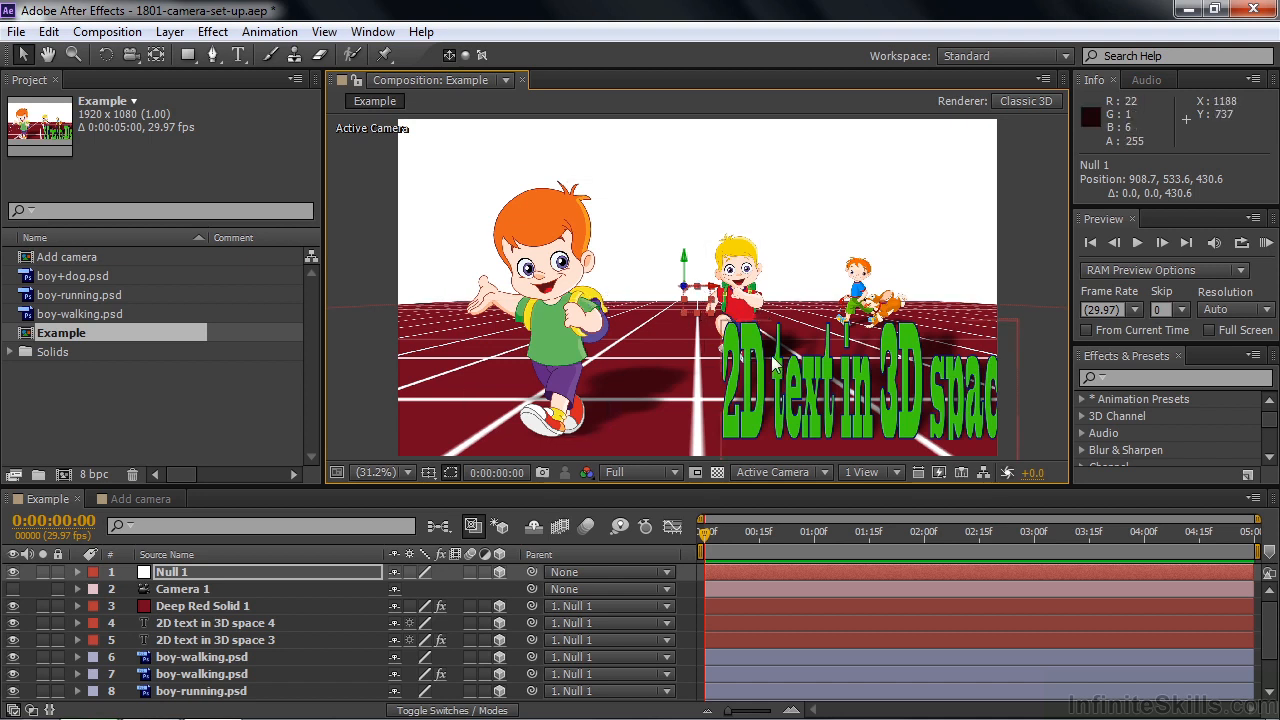
{"action": "key", "text": "r"}
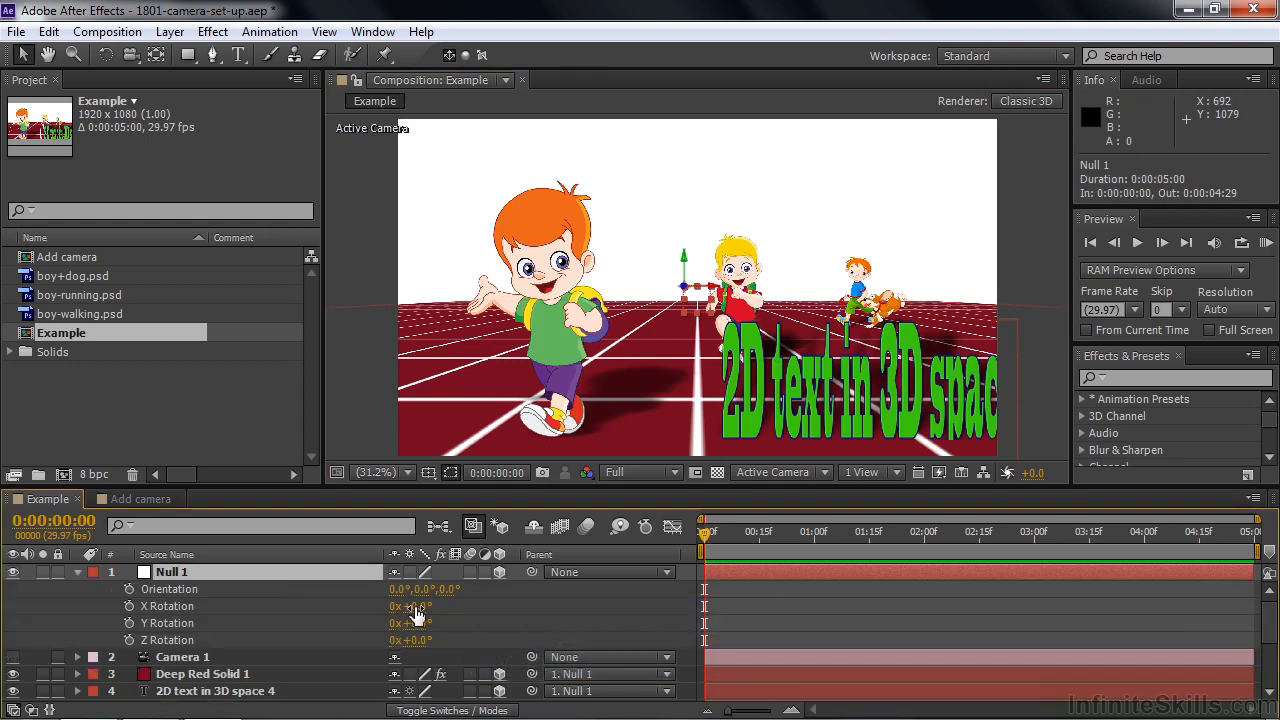
{"action": "left_click_drag", "start_coordinate": [414, 607], "coordinate": [448, 624]}
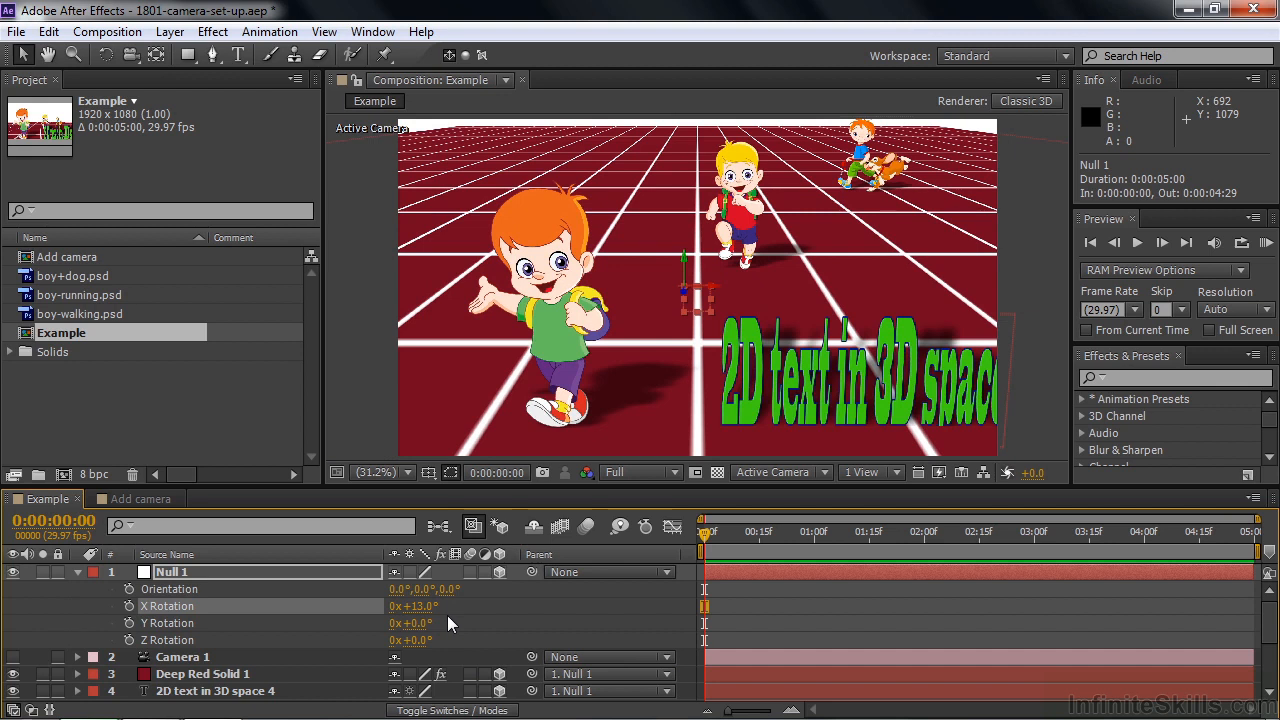
- Reset all transform properties of Null 1 and hide the layer
{"action": "left_click", "coordinate": [78, 574]}
{"action": "left_click", "coordinate": [78, 574]}
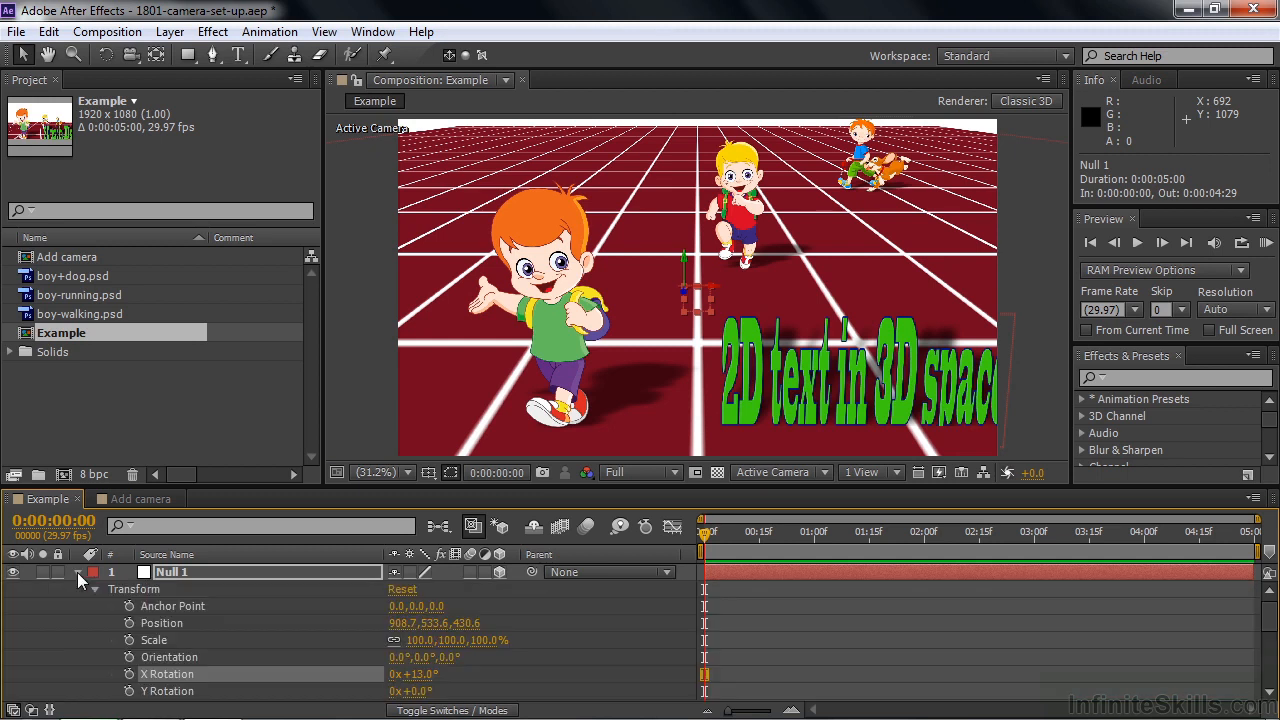
{"action": "left_click", "coordinate": [401, 590]}
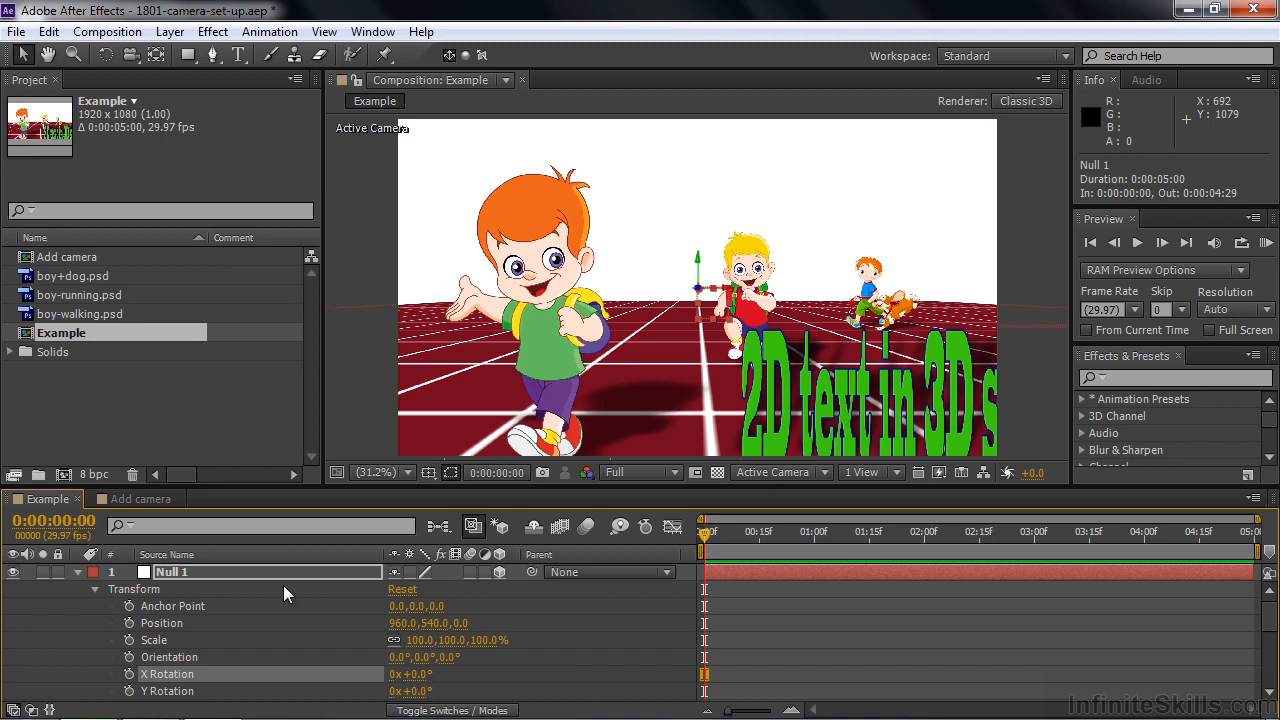
{"action": "left_click", "coordinate": [78, 572]}
{"action": "left_click", "coordinate": [13, 572]}
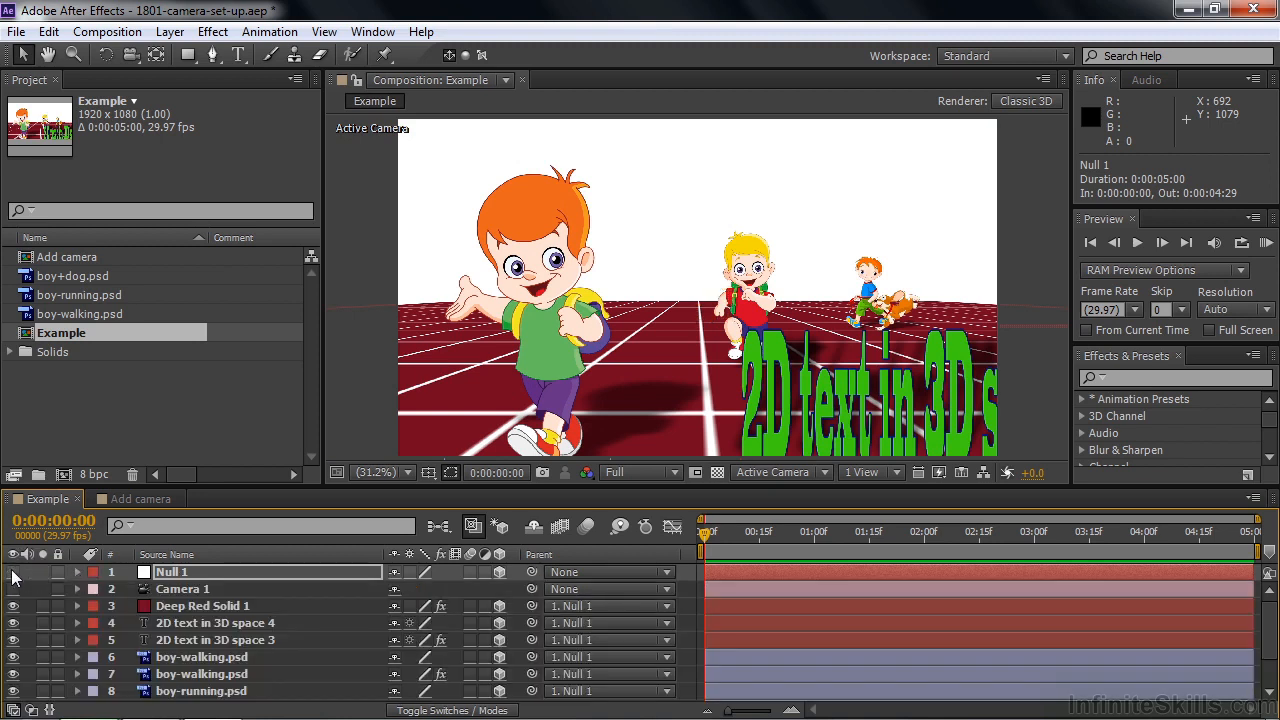
- Turn on the Camera 1 layer and apply the 50mm preset in its camera settings, keeping the Two-Node Camera type
{"action": "left_click", "coordinate": [178, 589]}
{"action": "left_click", "coordinate": [13, 589]}
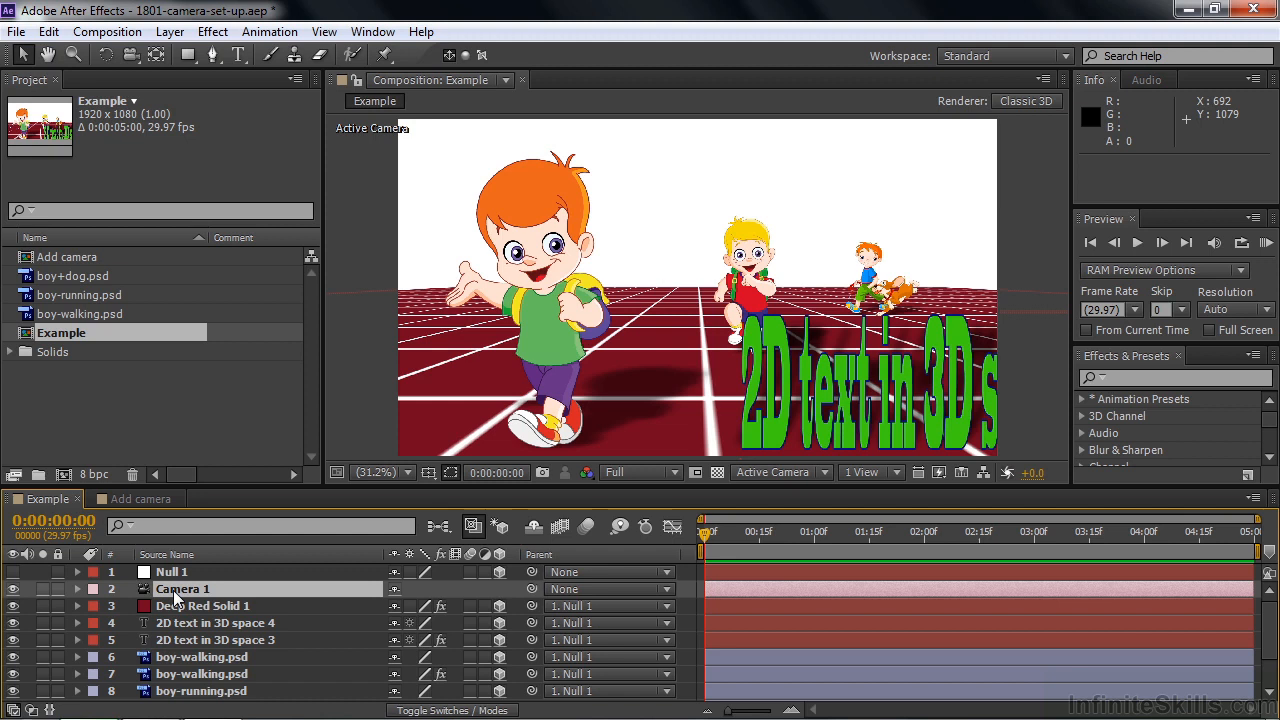
{"action": "double_click", "coordinate": [172, 590]}
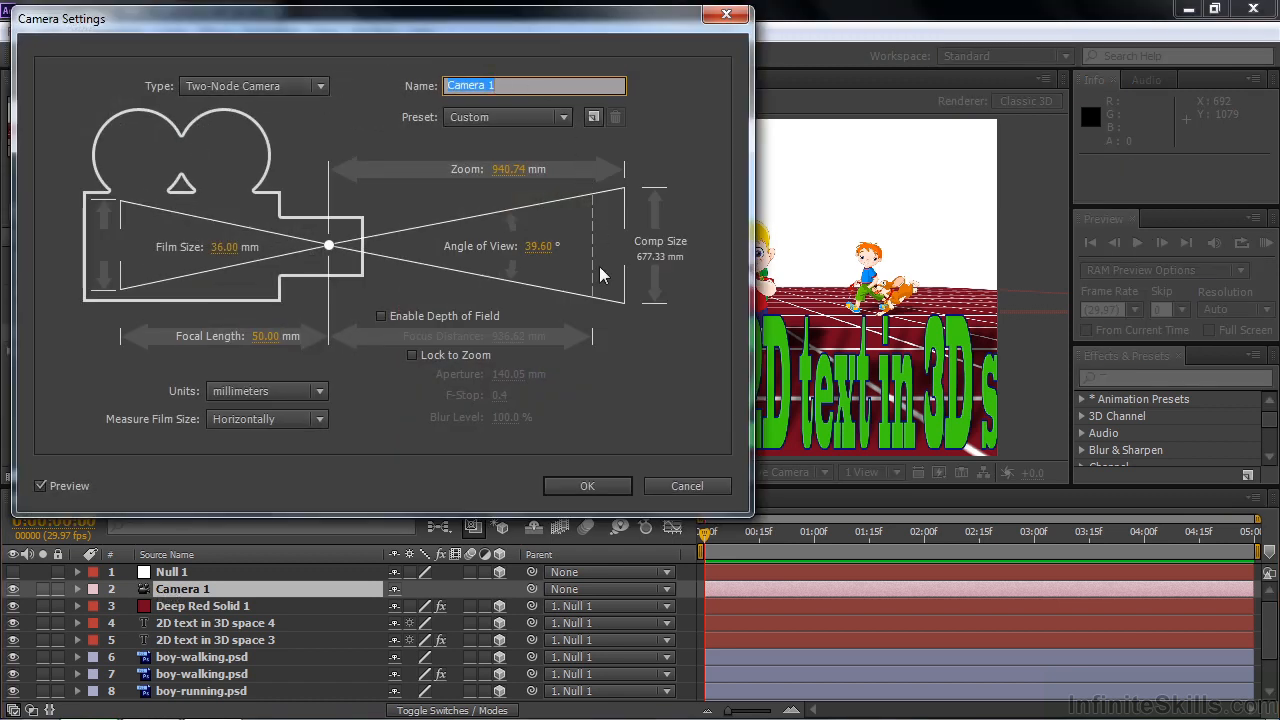
{"action": "left_click", "coordinate": [320, 86]}
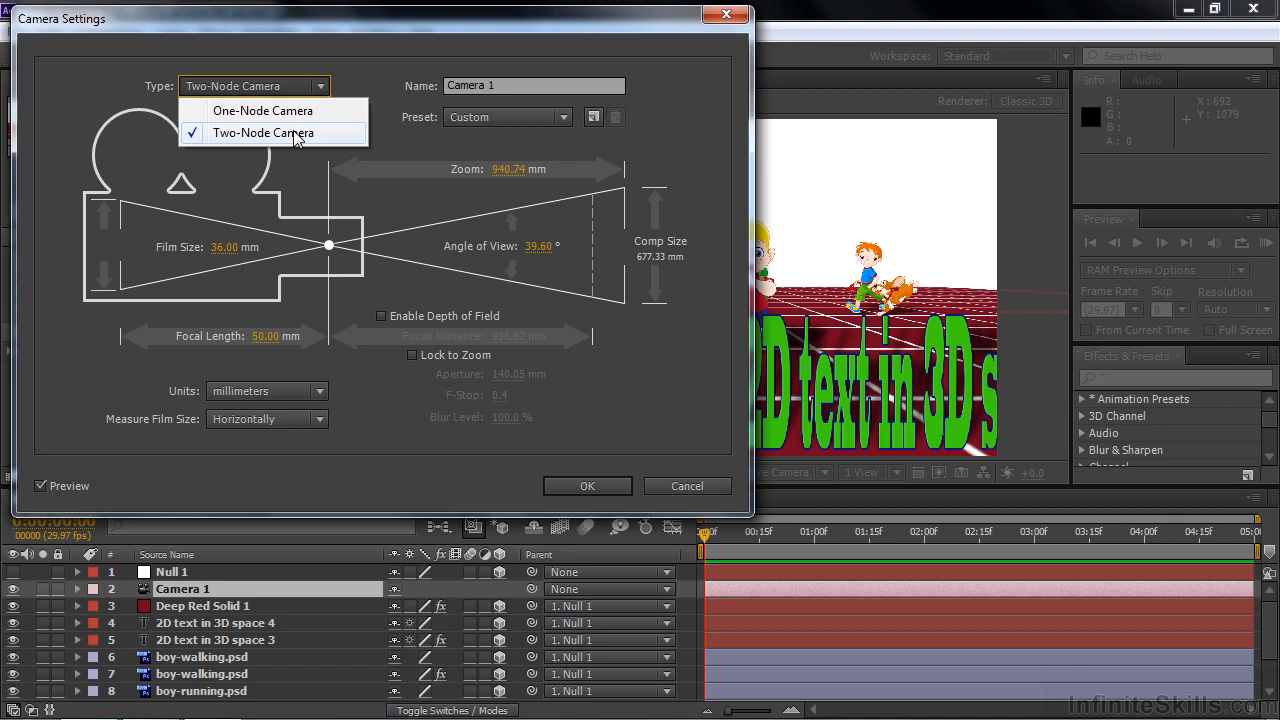
{"action": "left_click", "coordinate": [489, 458]}
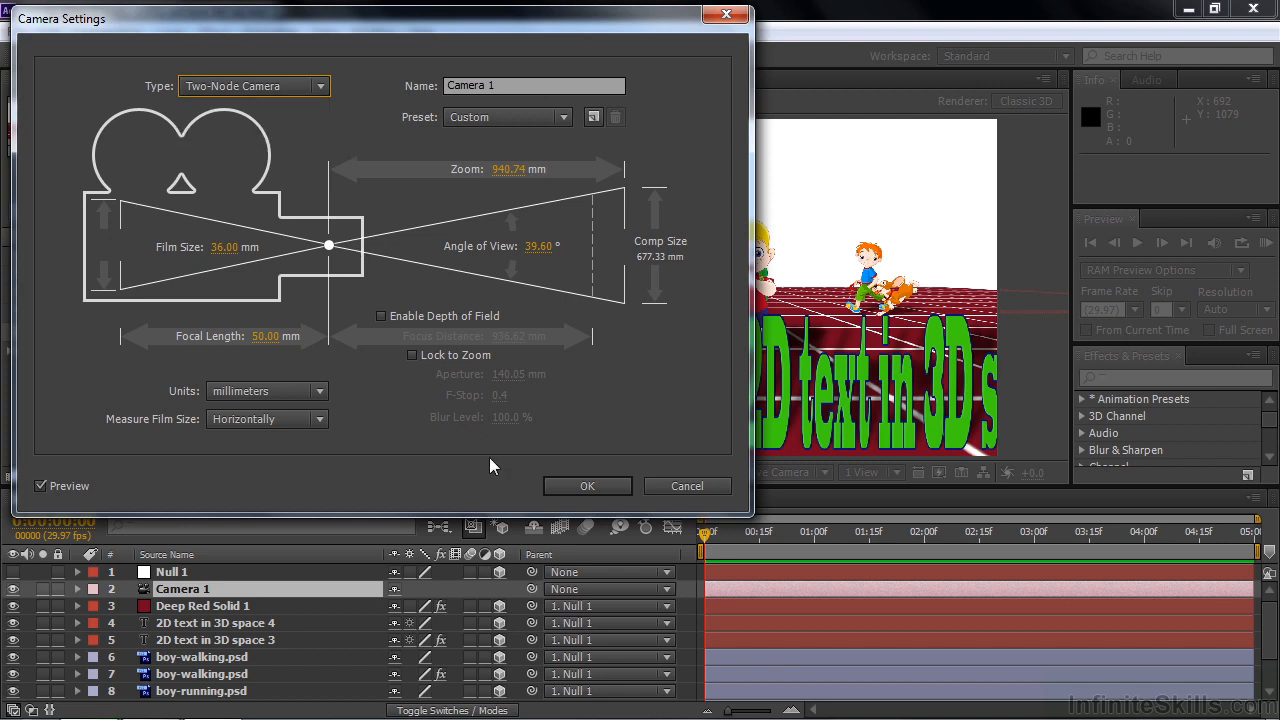
{"action": "left_click", "coordinate": [561, 119]}
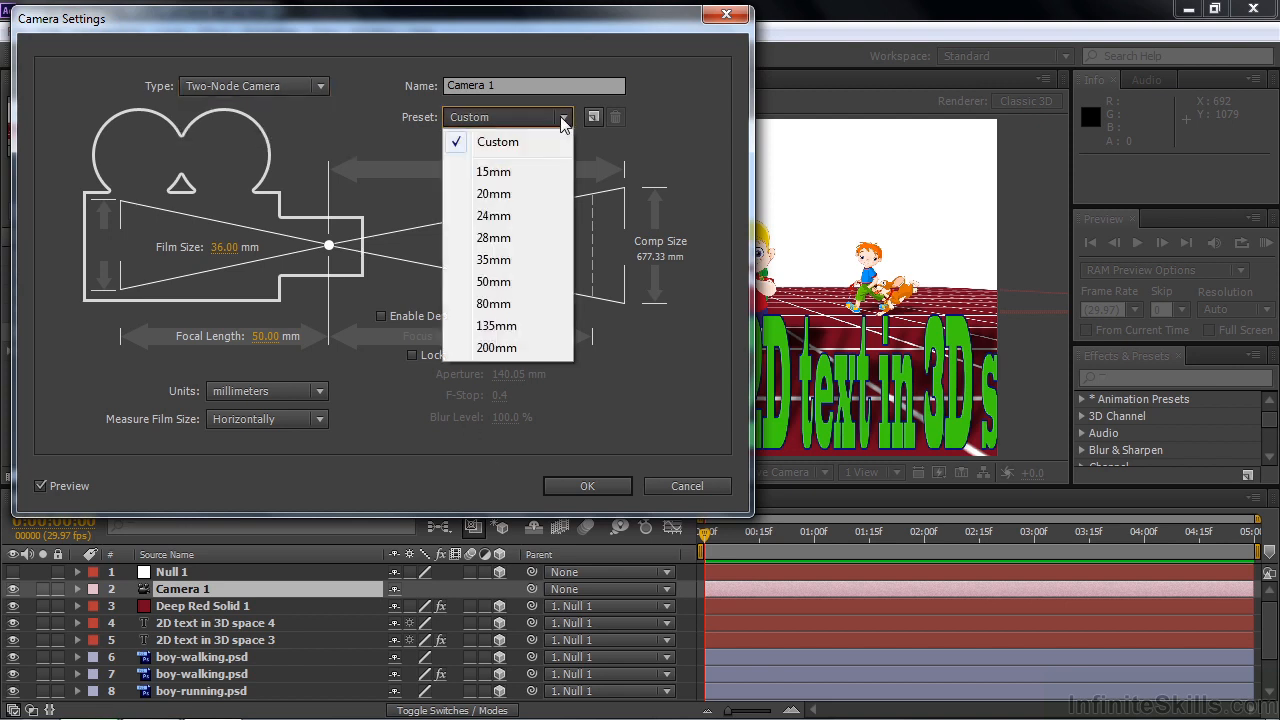
{"action": "left_click", "coordinate": [518, 283]}
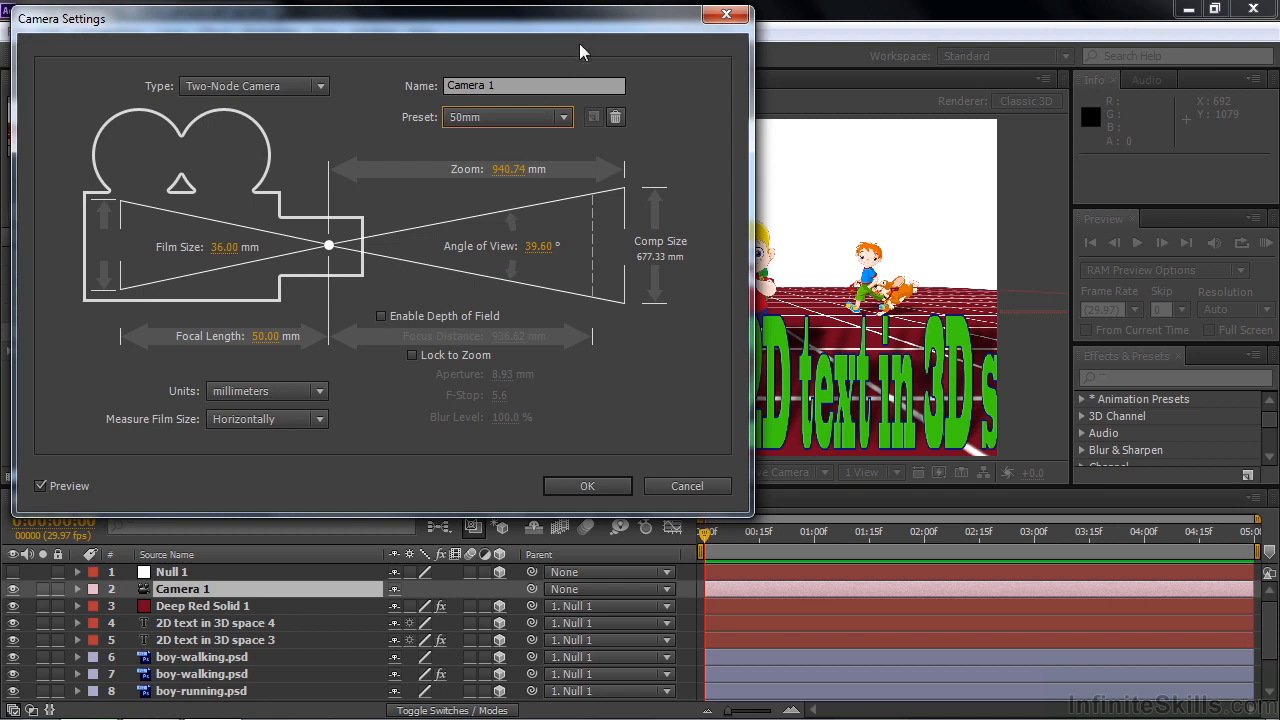
- Enable depth of field for Camera 1 and set its aperture to 63 mm, keeping the composition visible
{"action": "left_click_drag", "start_coordinate": [590, 22], "coordinate": [579, 28]}
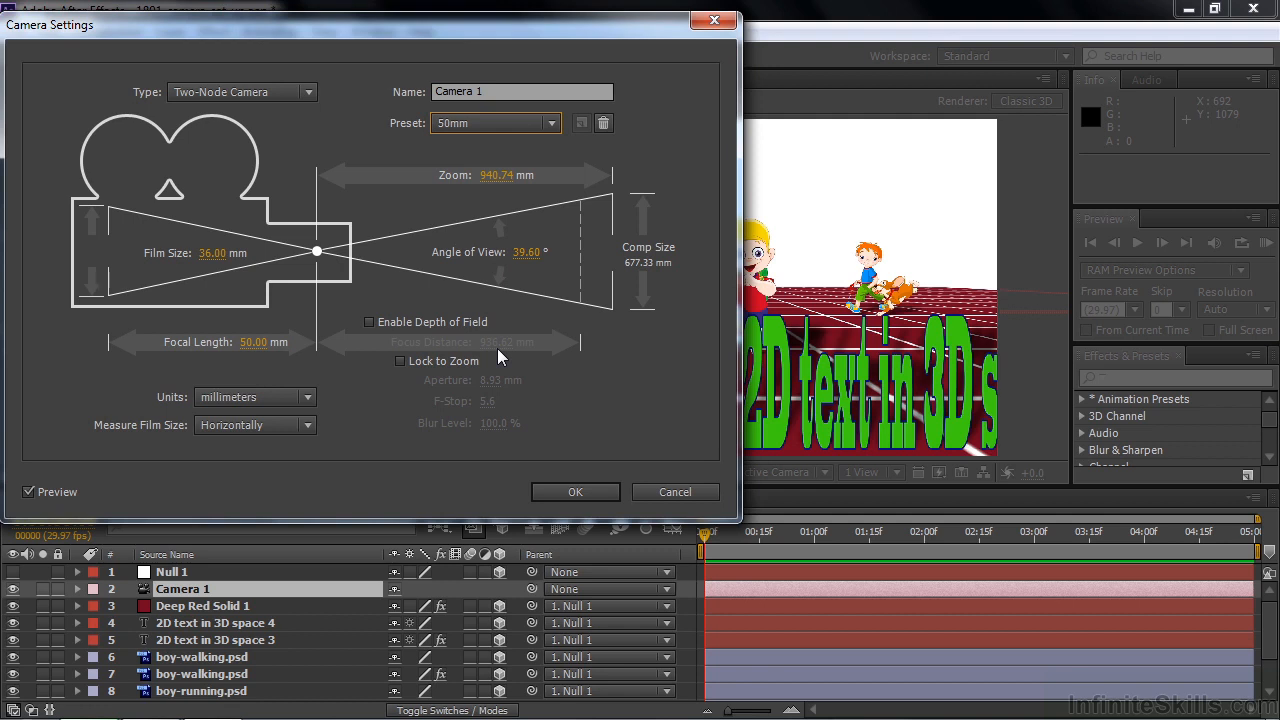
{"action": "left_click_drag", "start_coordinate": [597, 30], "coordinate": [327, 32]}
{"action": "left_click", "coordinate": [95, 326]}
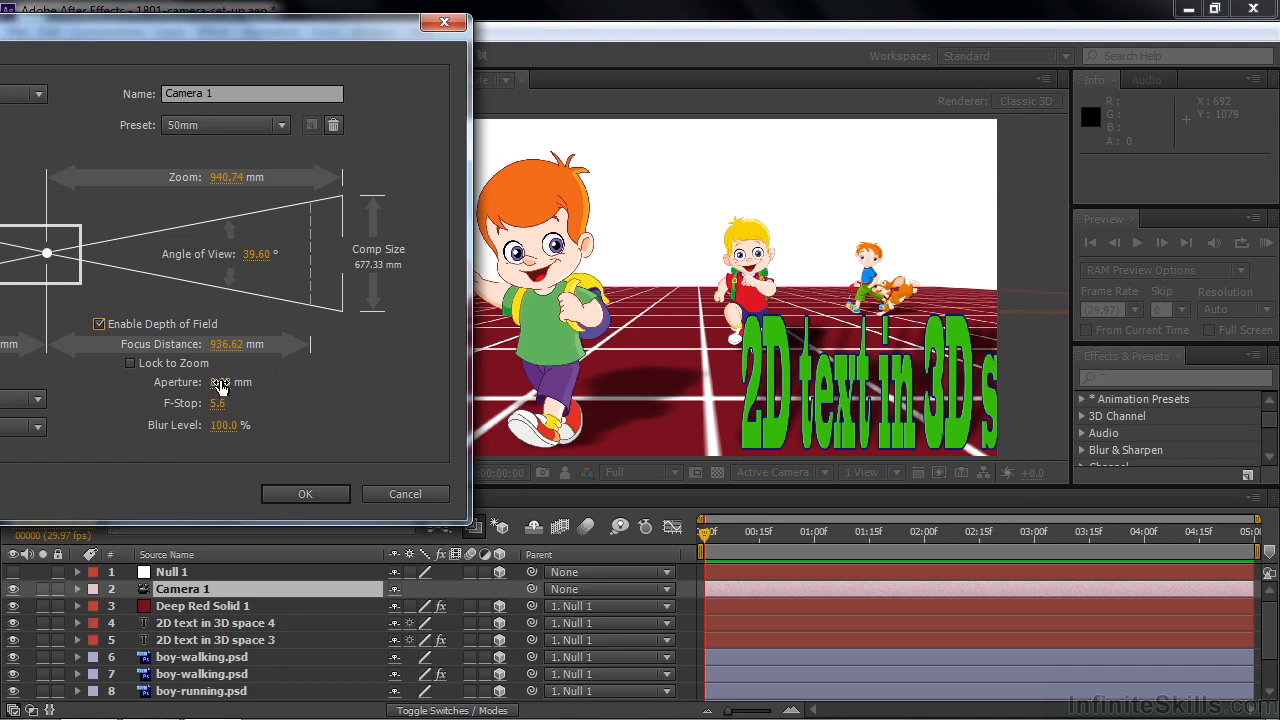
{"action": "left_click_drag", "start_coordinate": [222, 386], "coordinate": [280, 383]}
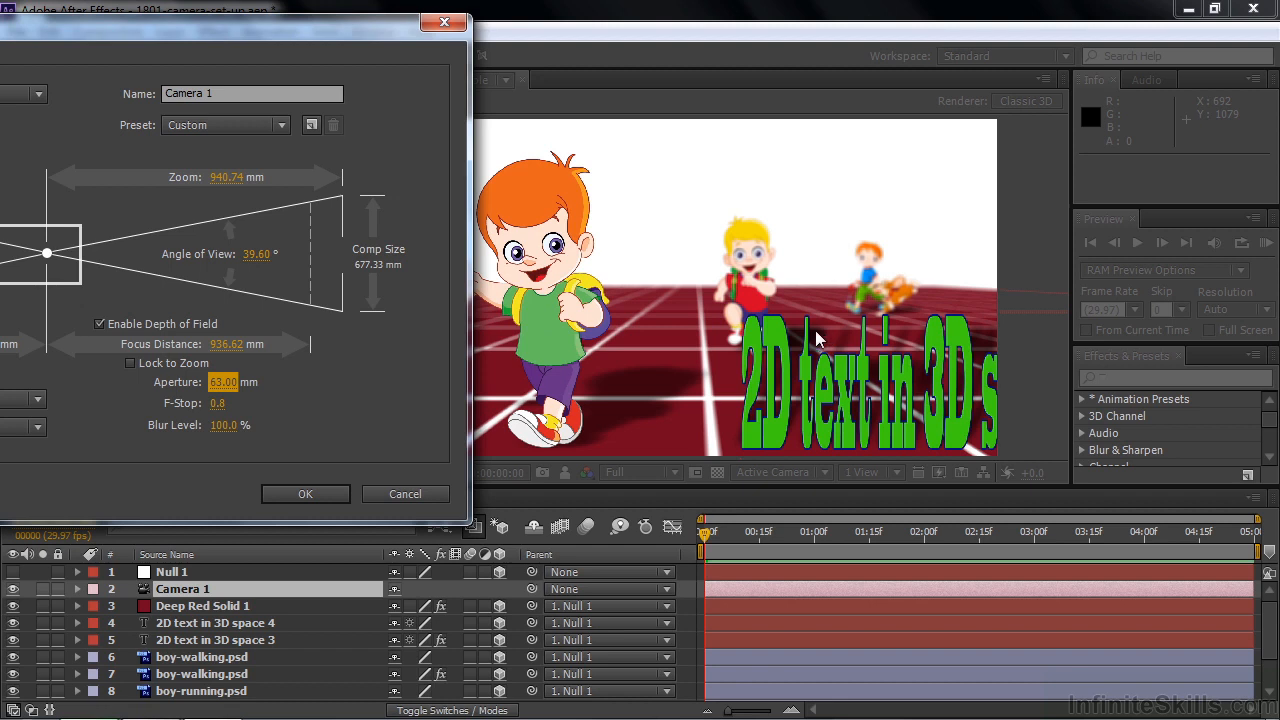
- Change the camera settings' units to pixels and apply the settings to Camera 1
{"action": "left_click_drag", "start_coordinate": [315, 38], "coordinate": [647, 52]}
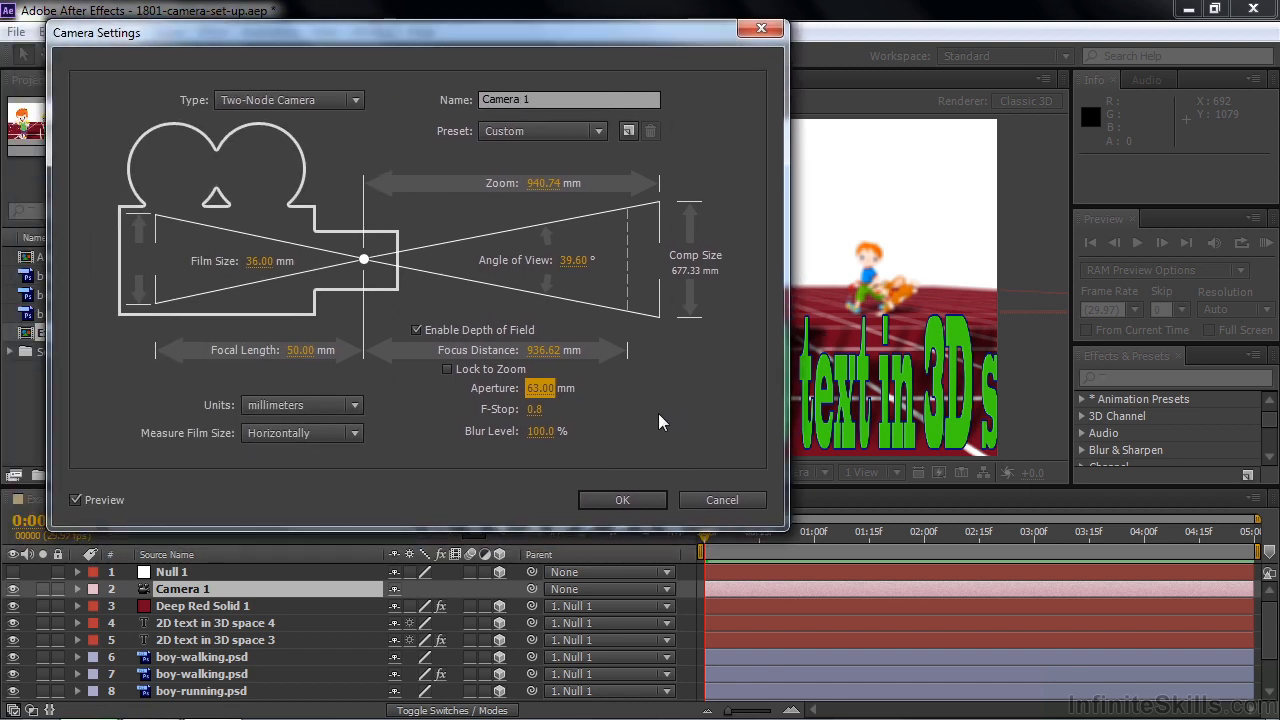
{"action": "left_click", "coordinate": [354, 406]}
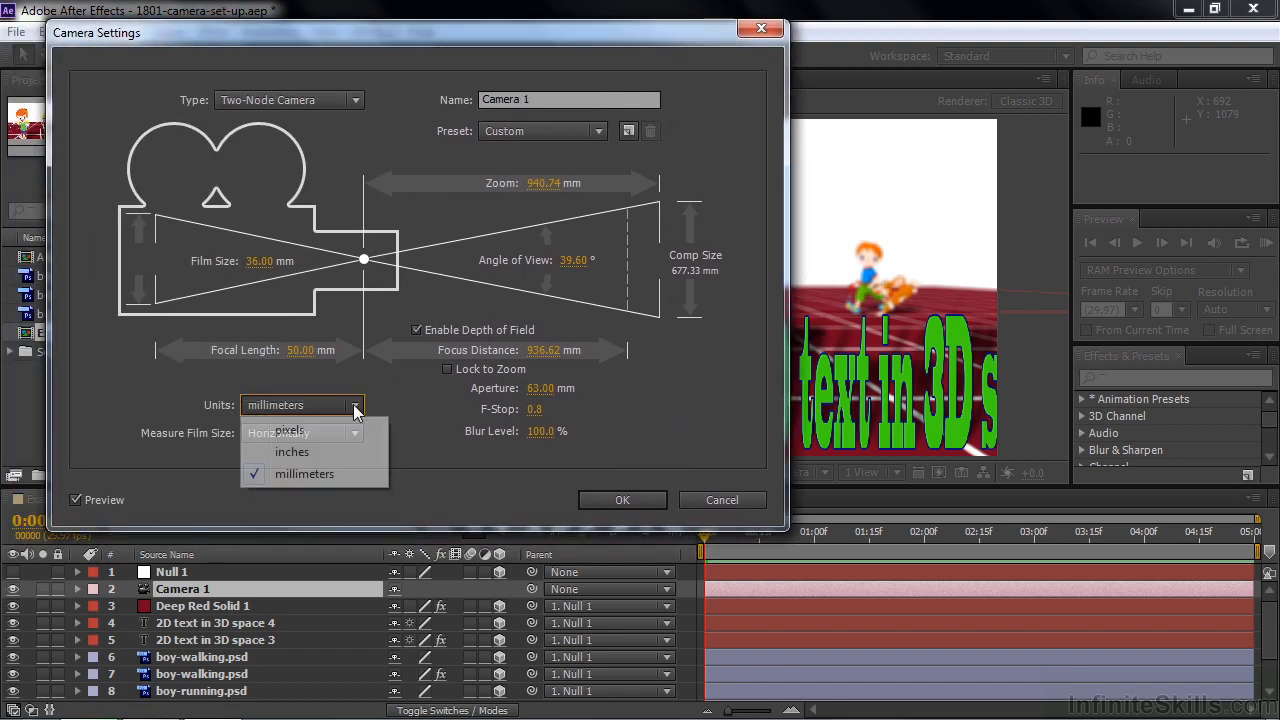
{"action": "left_click", "coordinate": [322, 431]}
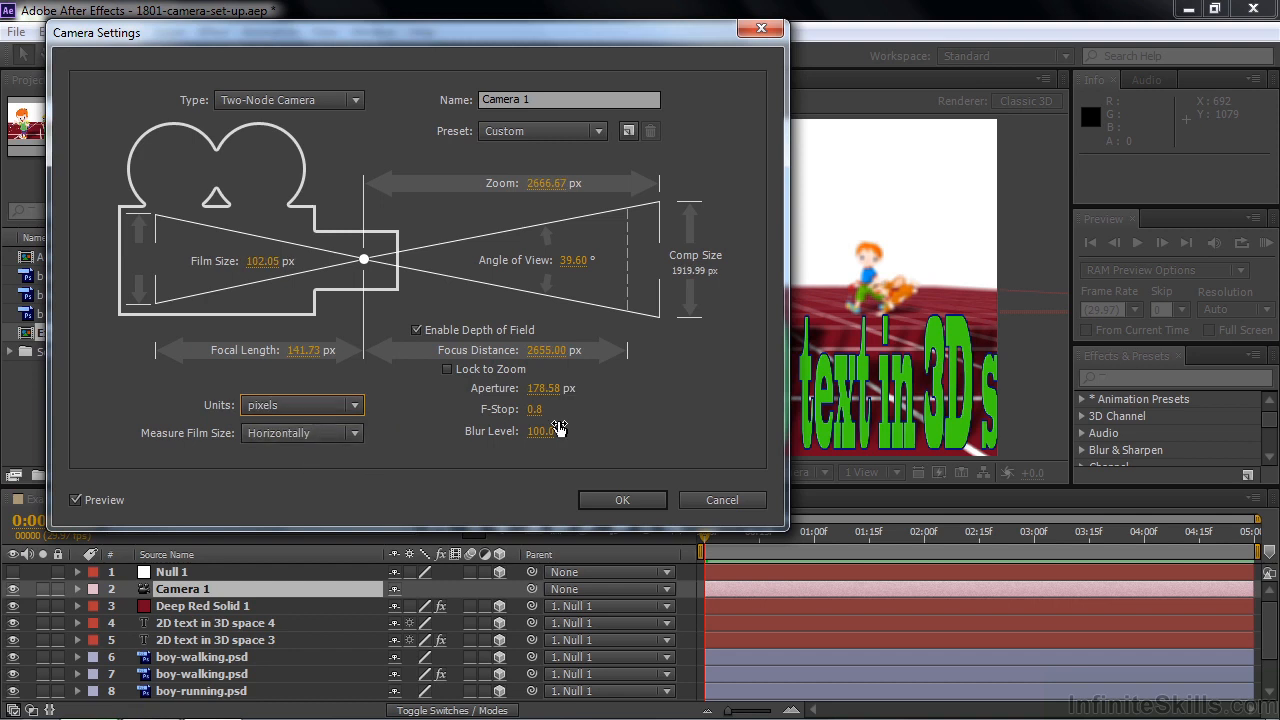
{"action": "left_click_drag", "start_coordinate": [659, 43], "coordinate": [436, 58]}
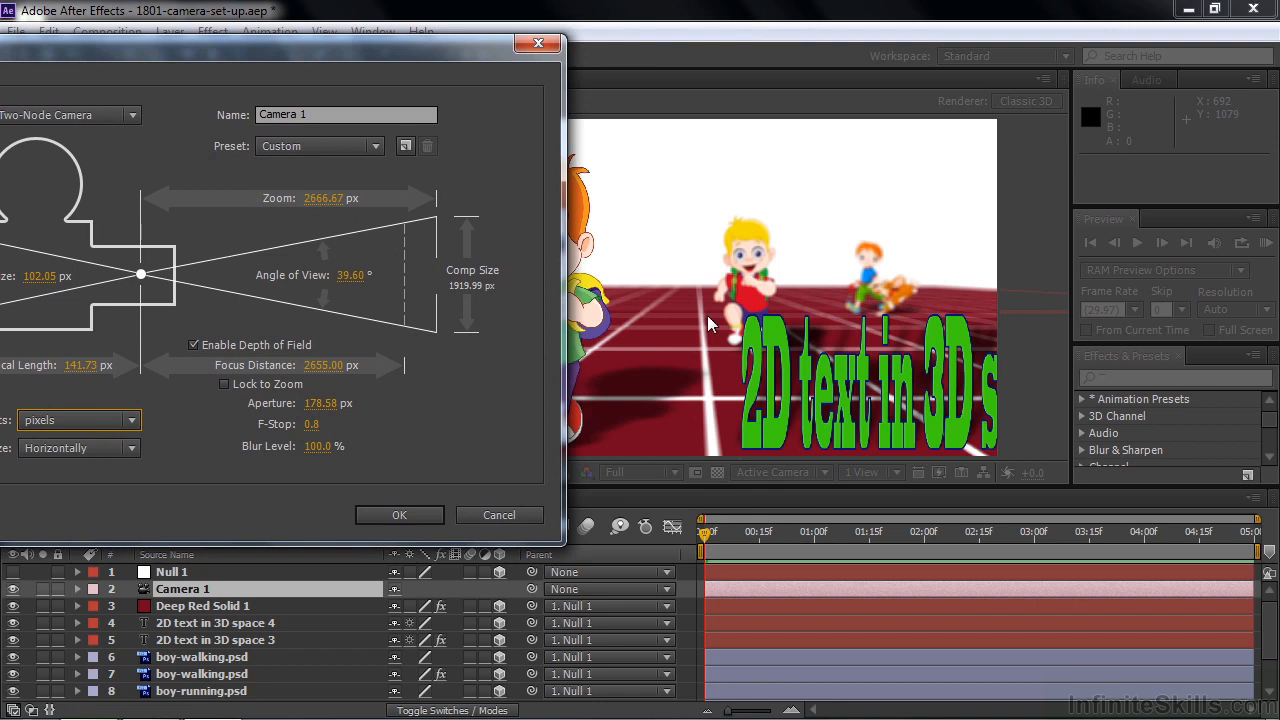
{"action": "left_click_drag", "start_coordinate": [320, 73], "coordinate": [465, 78]}
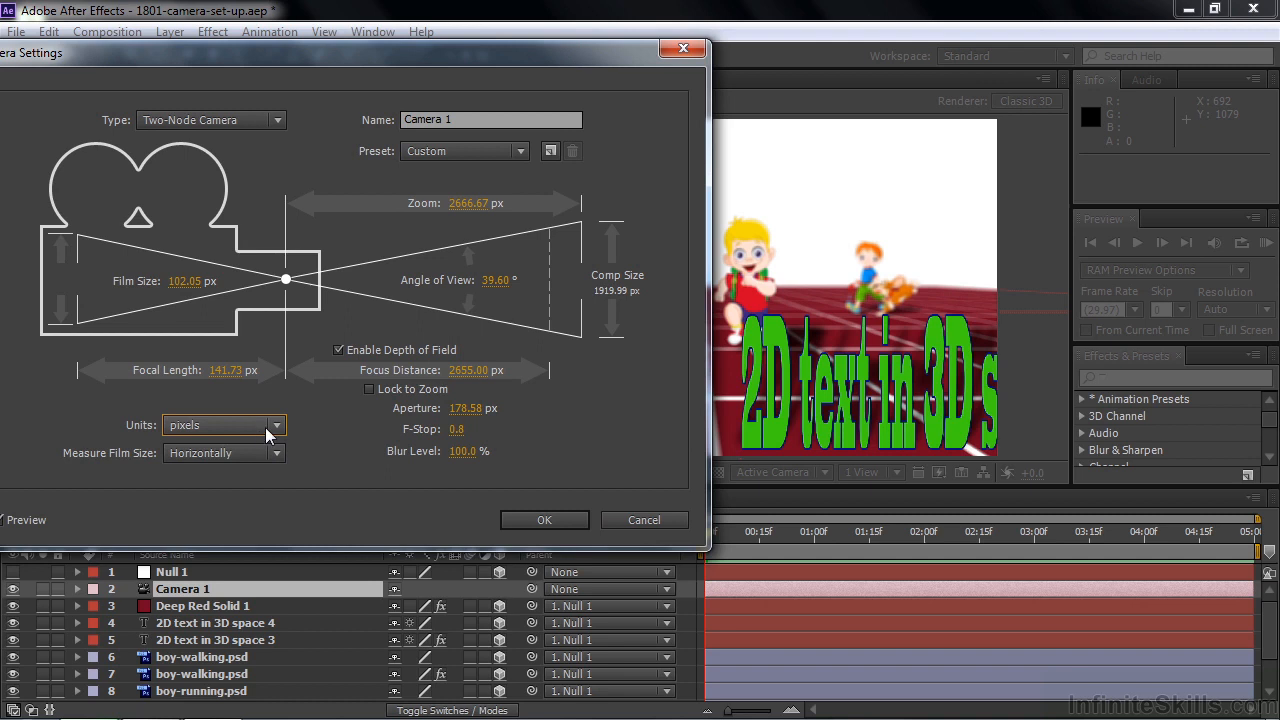
{"action": "left_click", "coordinate": [546, 520]}
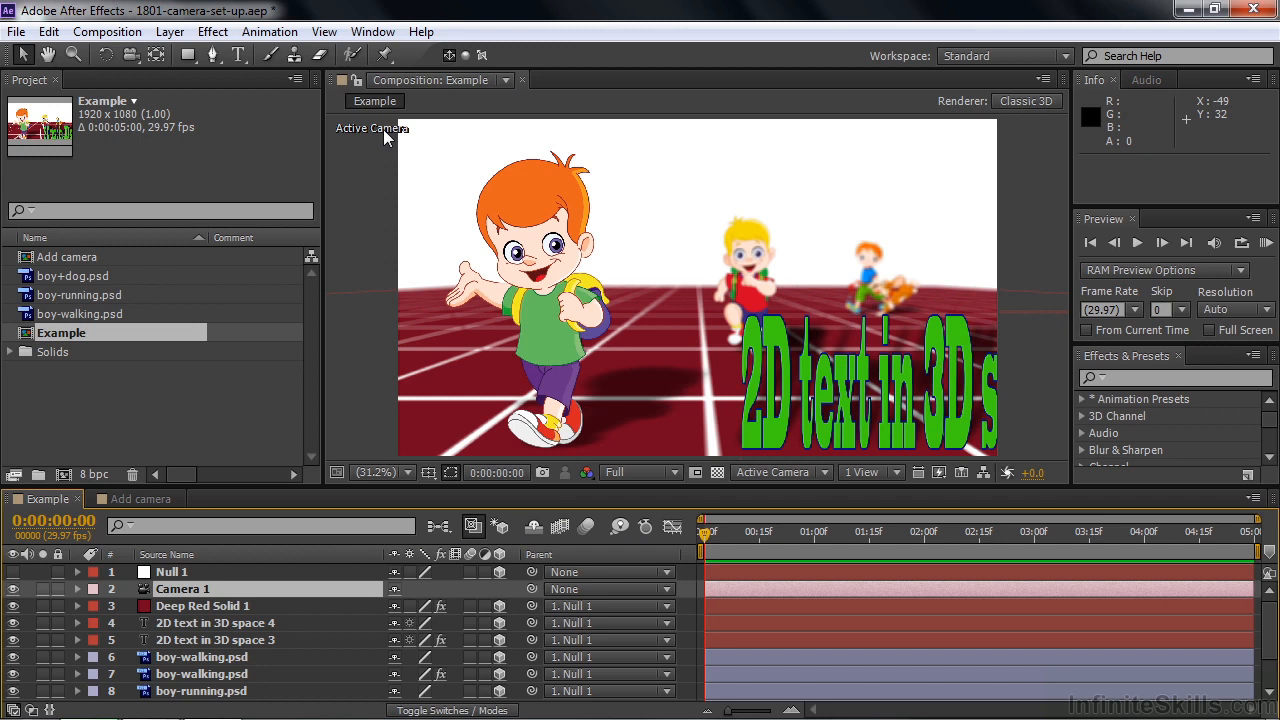
- Split the composition viewer into 2 Views - Horizontal and change the Top view to Left
{"action": "left_click", "coordinate": [896, 473]}
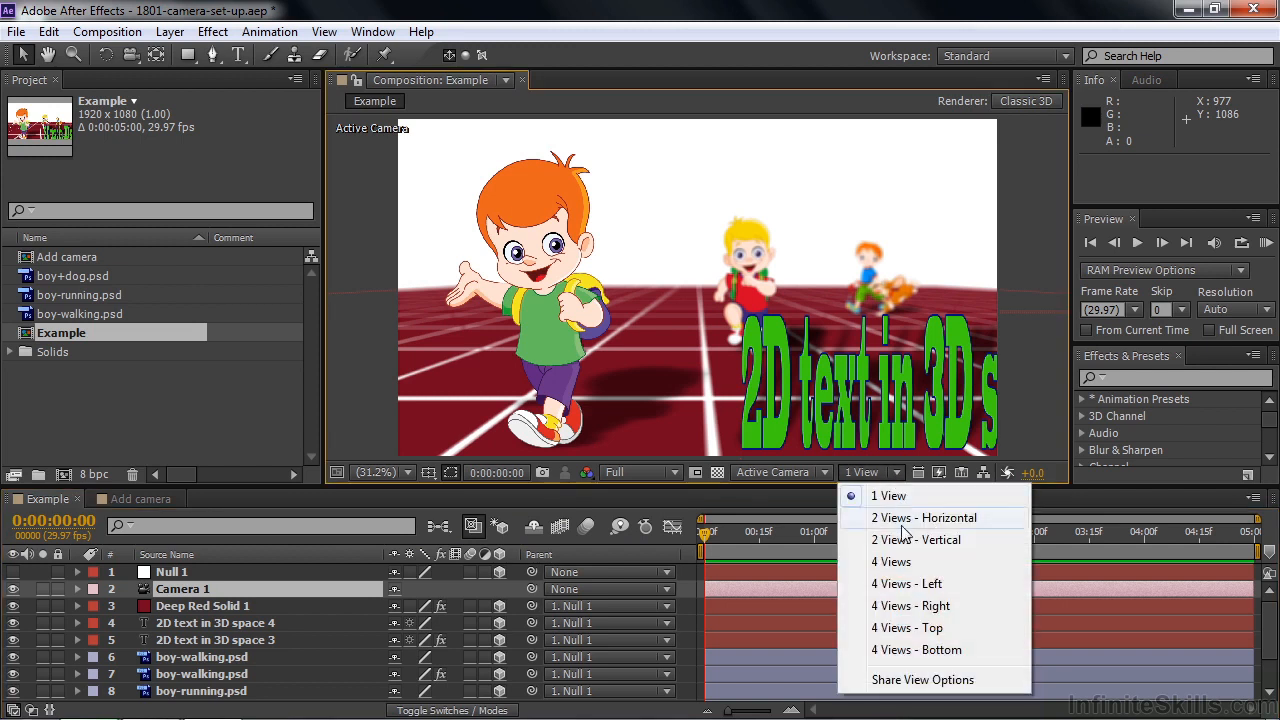
{"action": "left_click", "coordinate": [906, 518]}
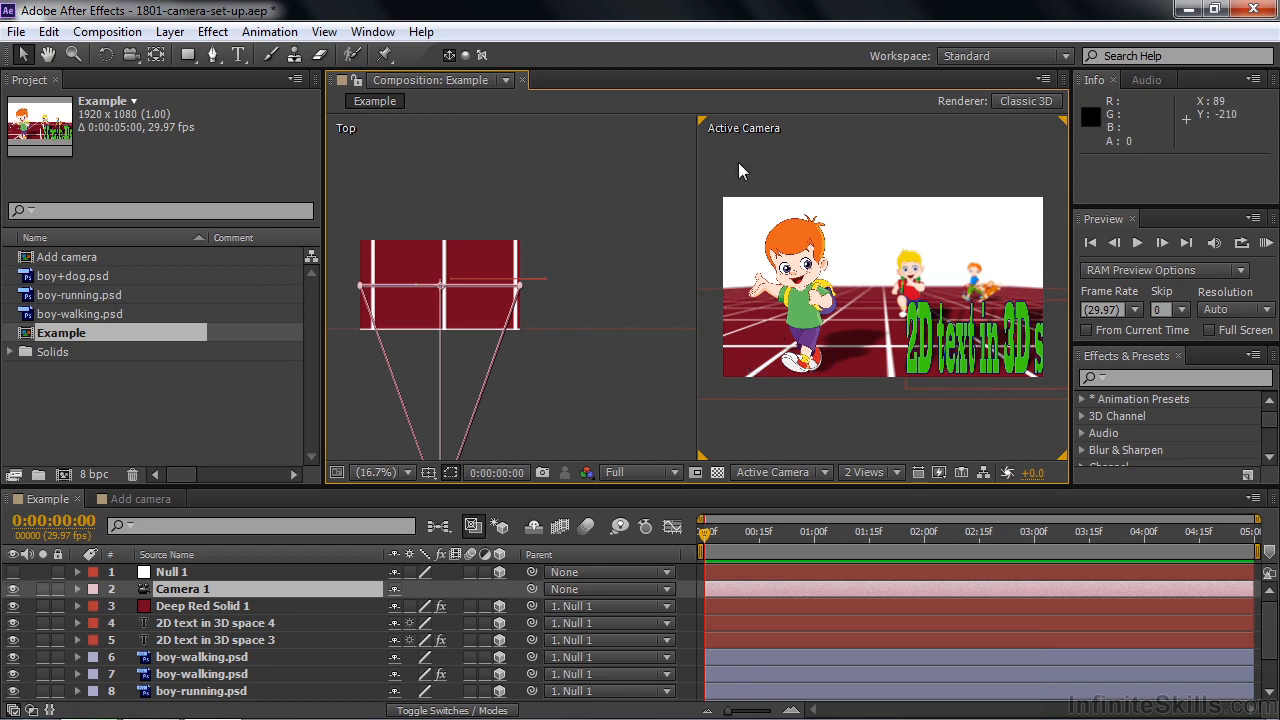
{"action": "left_click", "coordinate": [587, 140]}
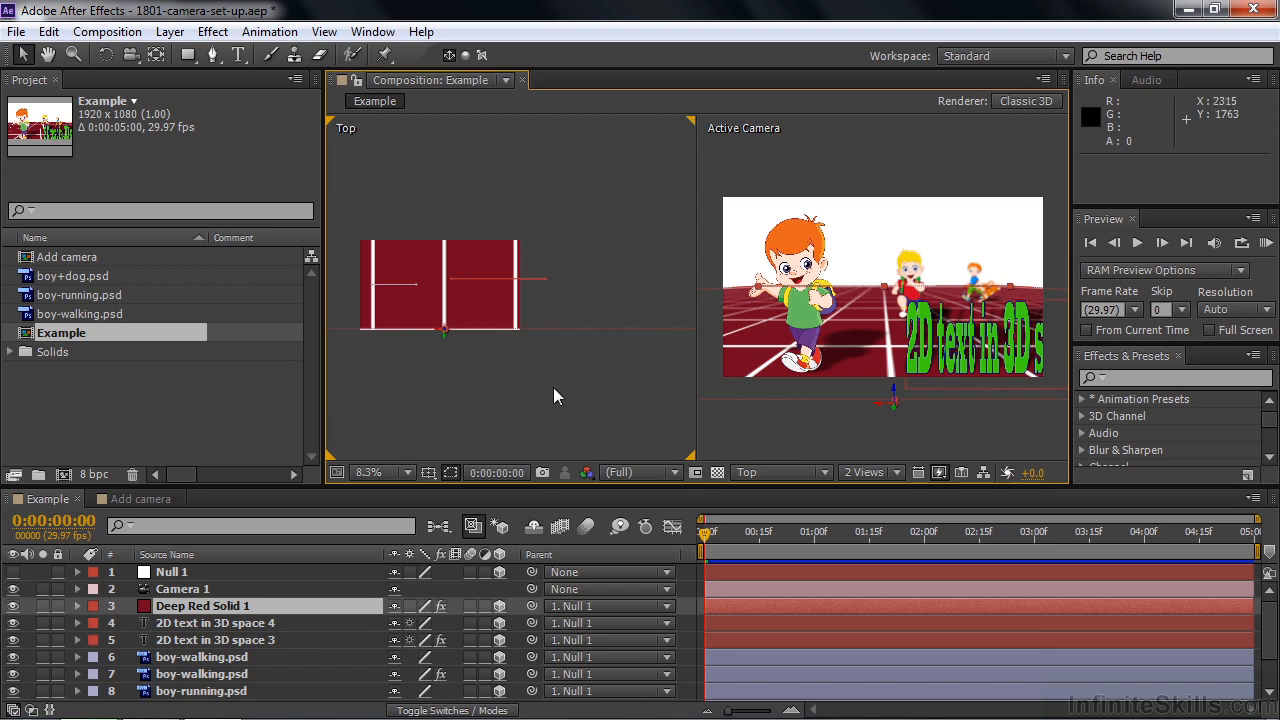
{"action": "left_click", "coordinate": [820, 472]}
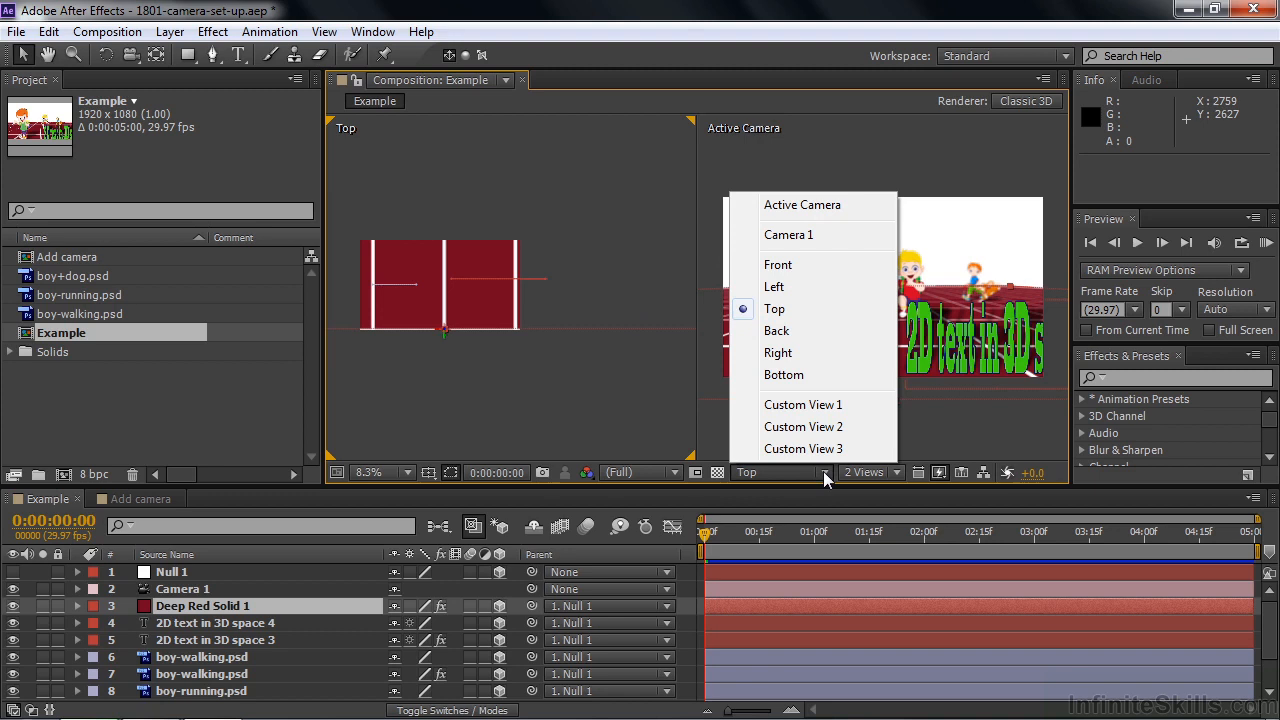
{"action": "left_click", "coordinate": [790, 288]}
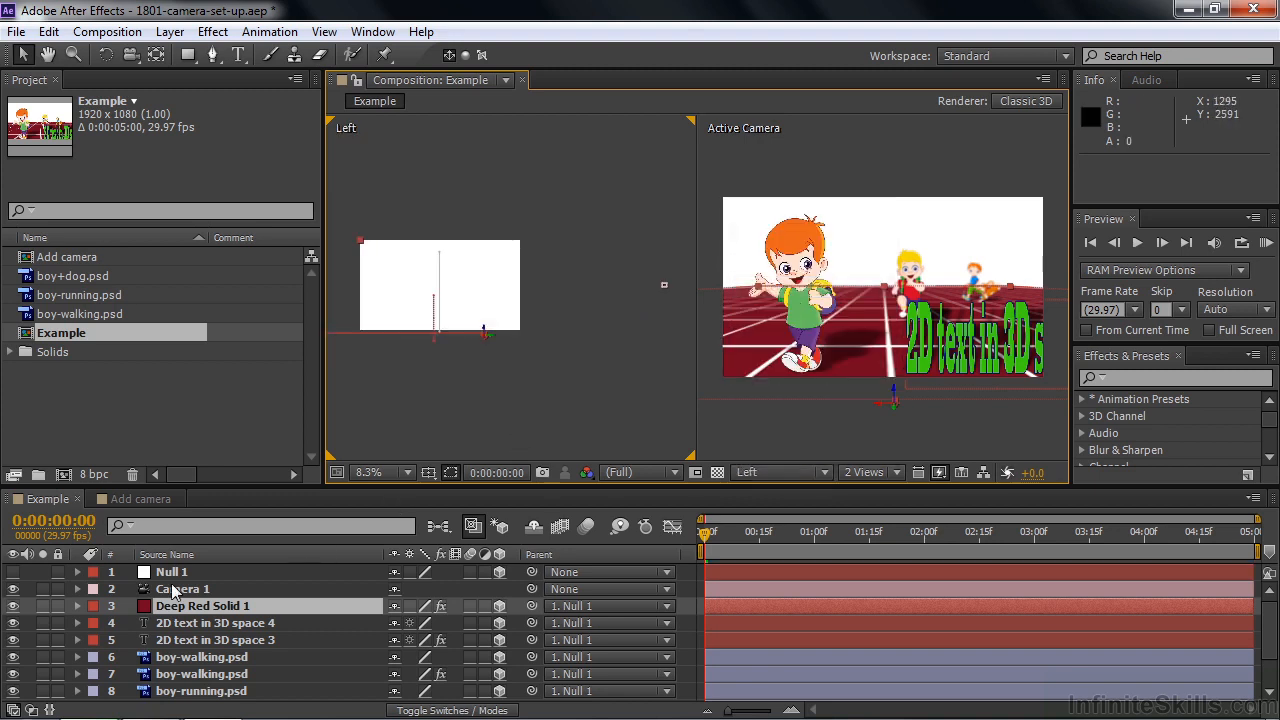
- Select Camera 1, reveal its properties in the timeline and collapse its Camera Options group
{"action": "key", "text": "ctrl+Up"}
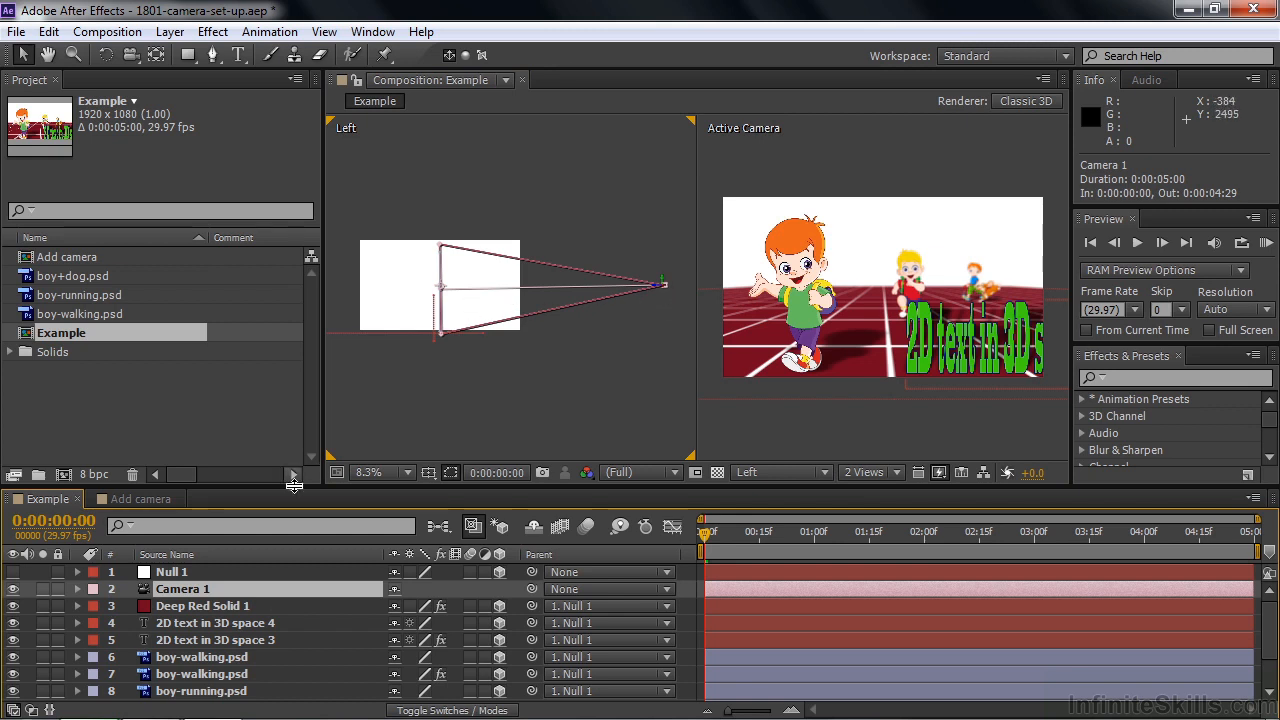
{"action": "left_click", "coordinate": [77, 588]}
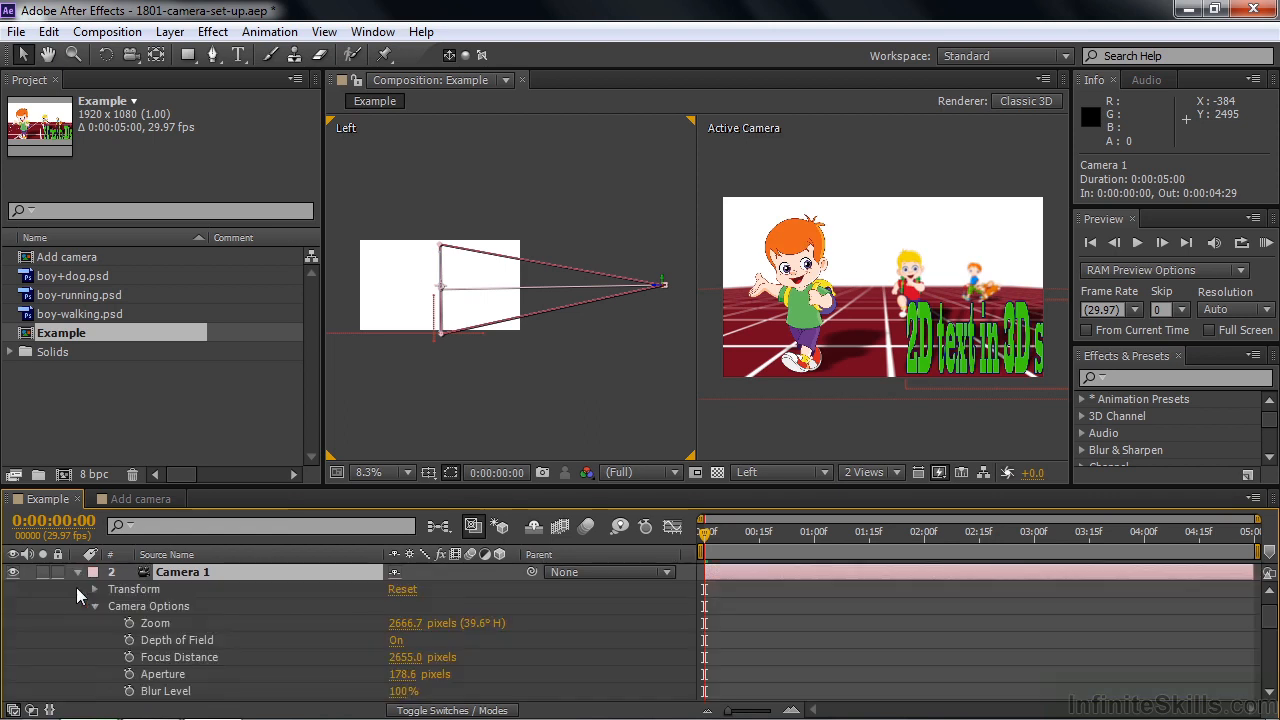
{"action": "left_click", "coordinate": [95, 606]}
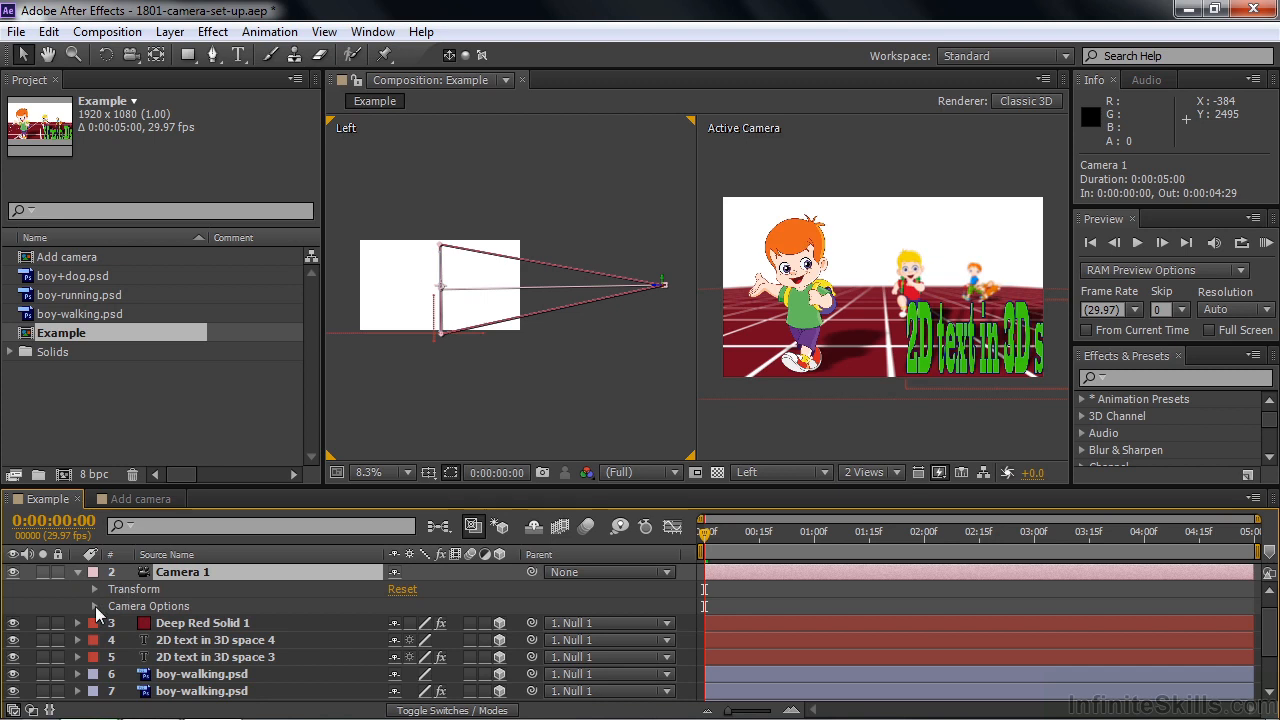
- Expand Camera 1's Camera Options and switch its depth of field off and back on to compare the blur
{"action": "left_click", "coordinate": [95, 606]}
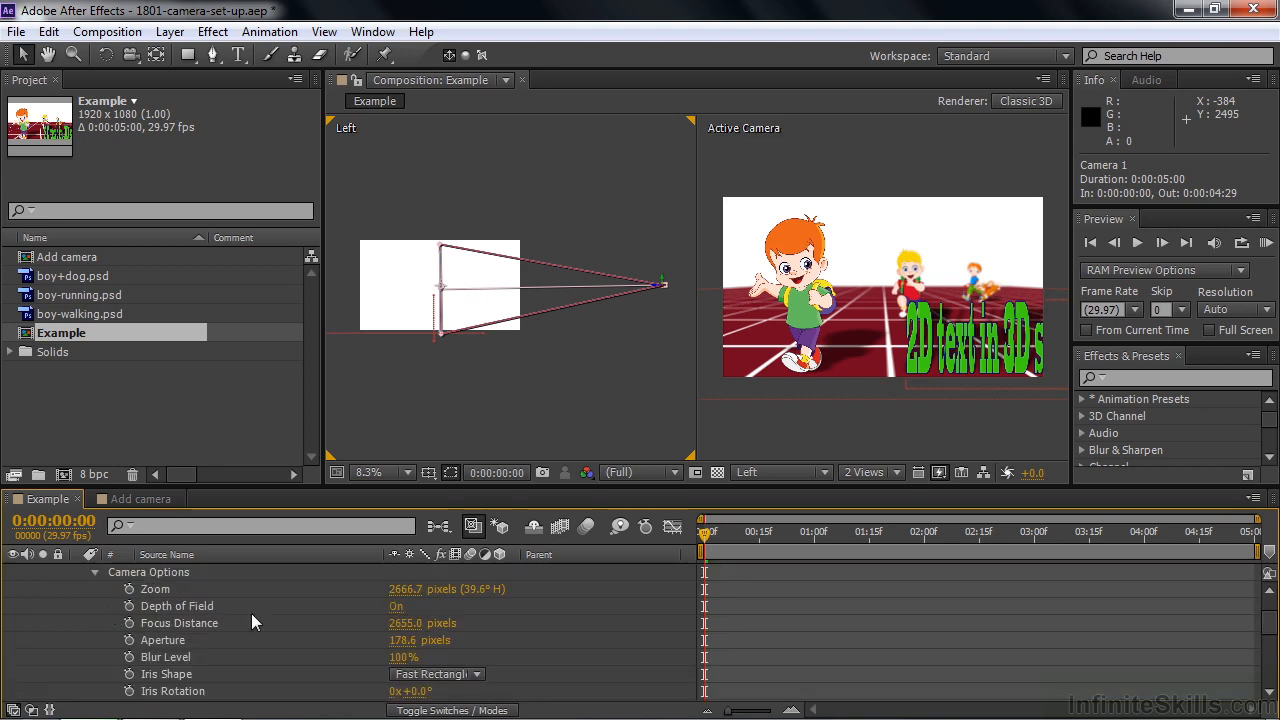
{"action": "left_click", "coordinate": [395, 610]}
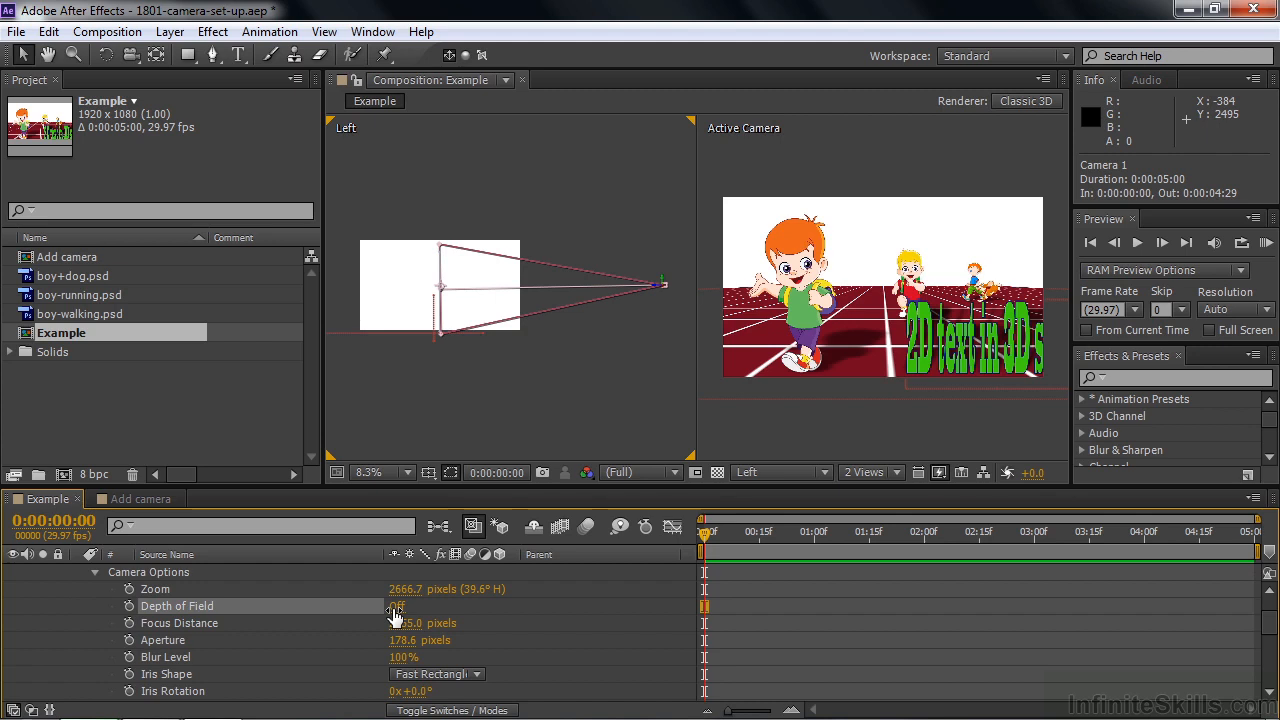
{"action": "left_click", "coordinate": [395, 610]}
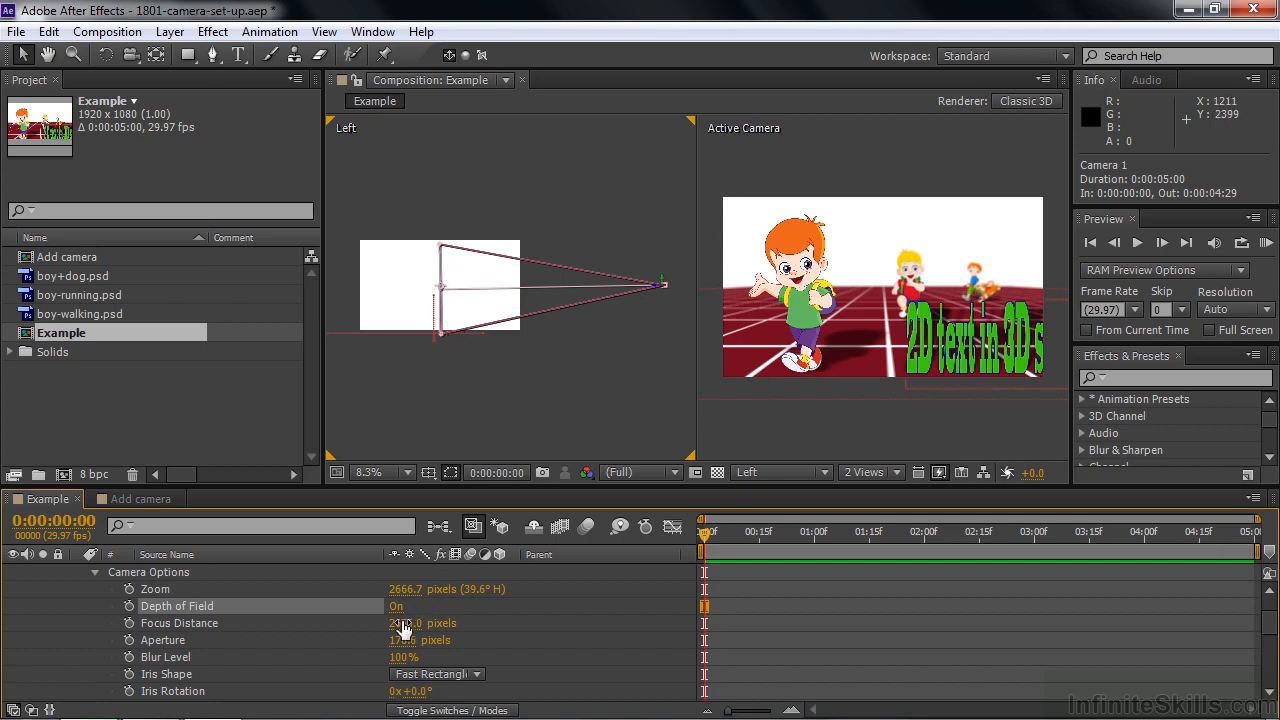
- Try focus distances of 4195, 1865 and 685 pixels for Camera 1
{"action": "left_click_drag", "start_coordinate": [400, 630], "coordinate": [559, 630]}
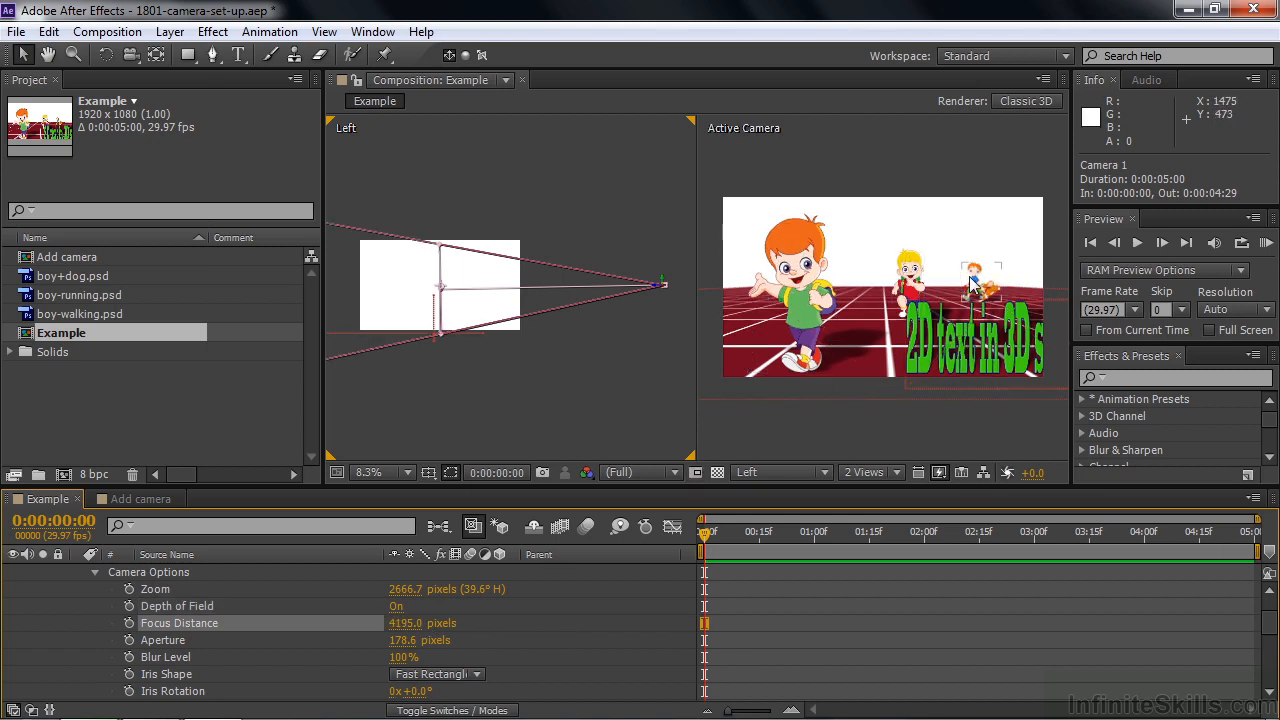
{"action": "left_click_drag", "start_coordinate": [411, 628], "coordinate": [182, 634]}
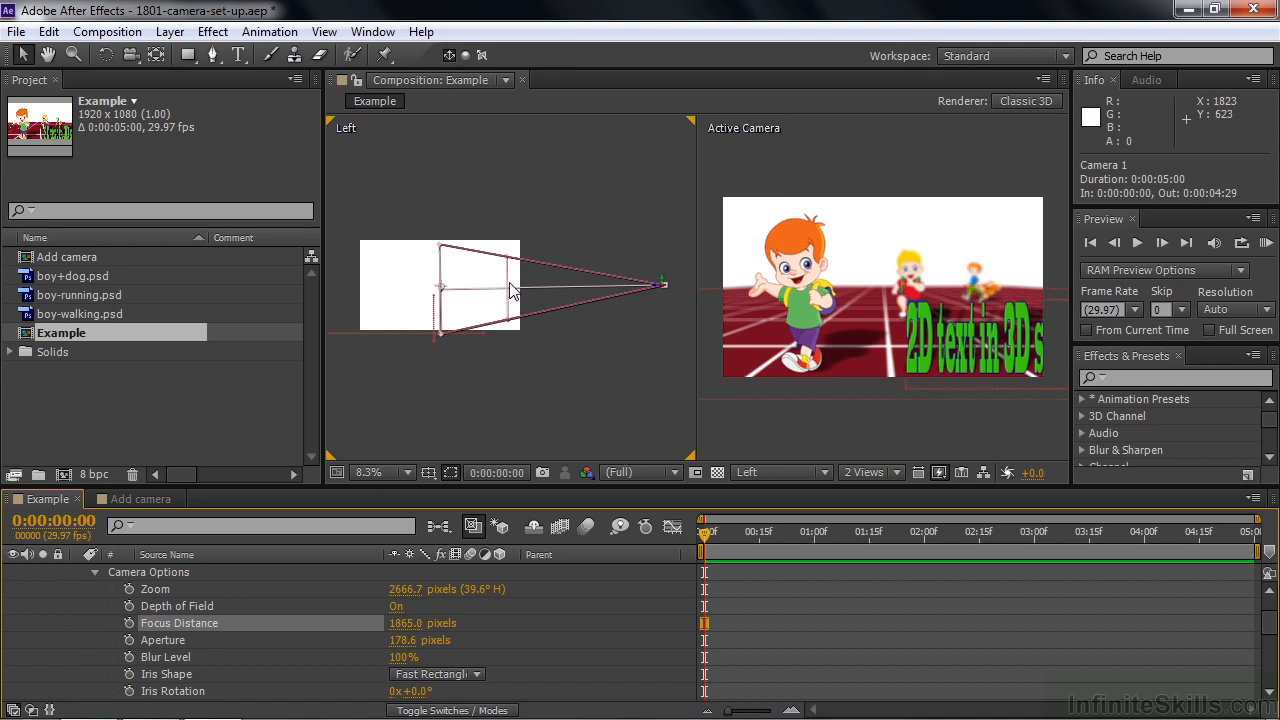
{"action": "left_click_drag", "start_coordinate": [404, 632], "coordinate": [201, 690]}
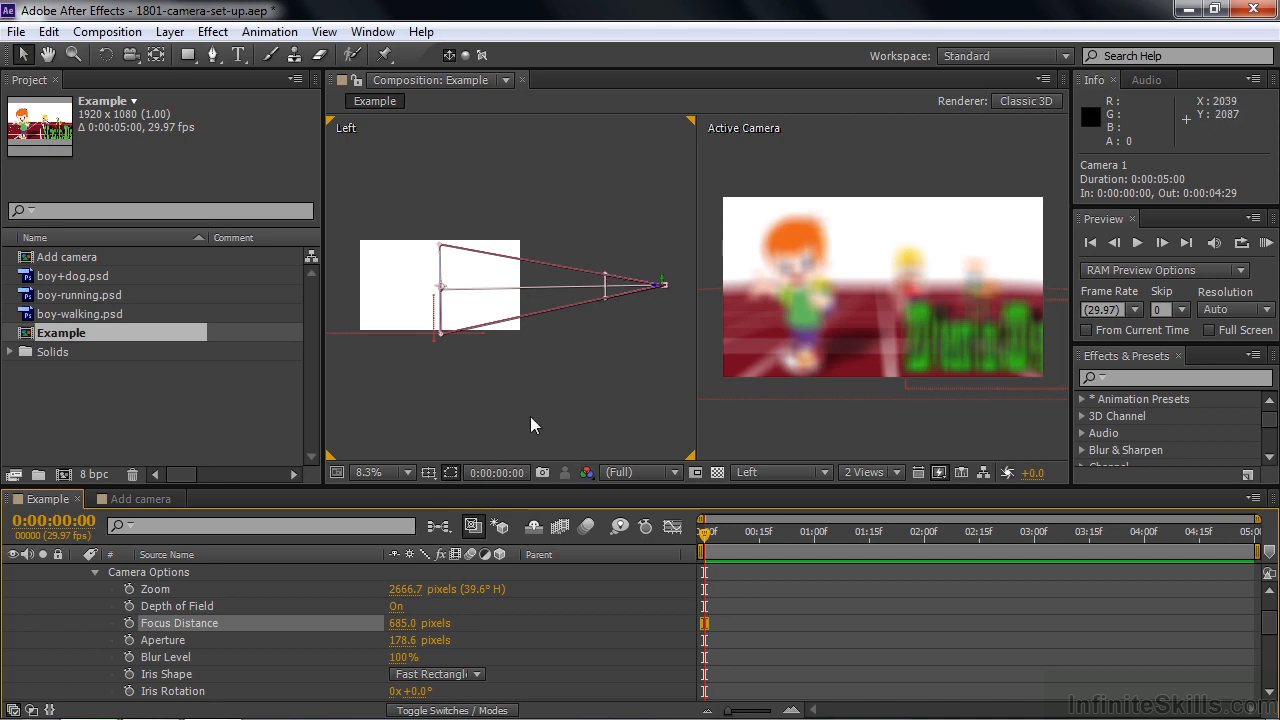
- Select the boy+dog.psd layer and locate it relative to the camera by zooming the Left view out to 2.1%
{"action": "left_click_drag", "start_coordinate": [1268, 622], "coordinate": [1272, 677]}
{"action": "left_click", "coordinate": [192, 680]}
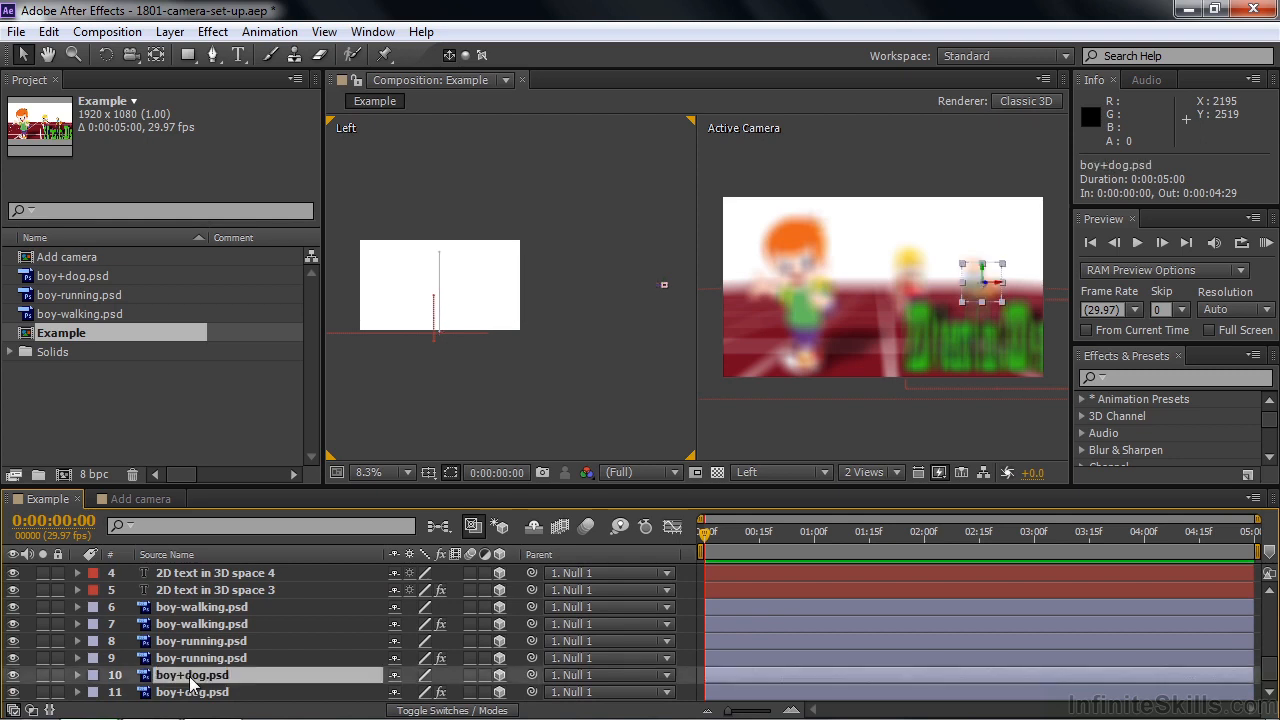
{"action": "key", "text": "h"}
{"action": "left_click_drag", "start_coordinate": [397, 395], "coordinate": [680, 417]}
{"action": "left_click_drag", "start_coordinate": [434, 380], "coordinate": [626, 379]}
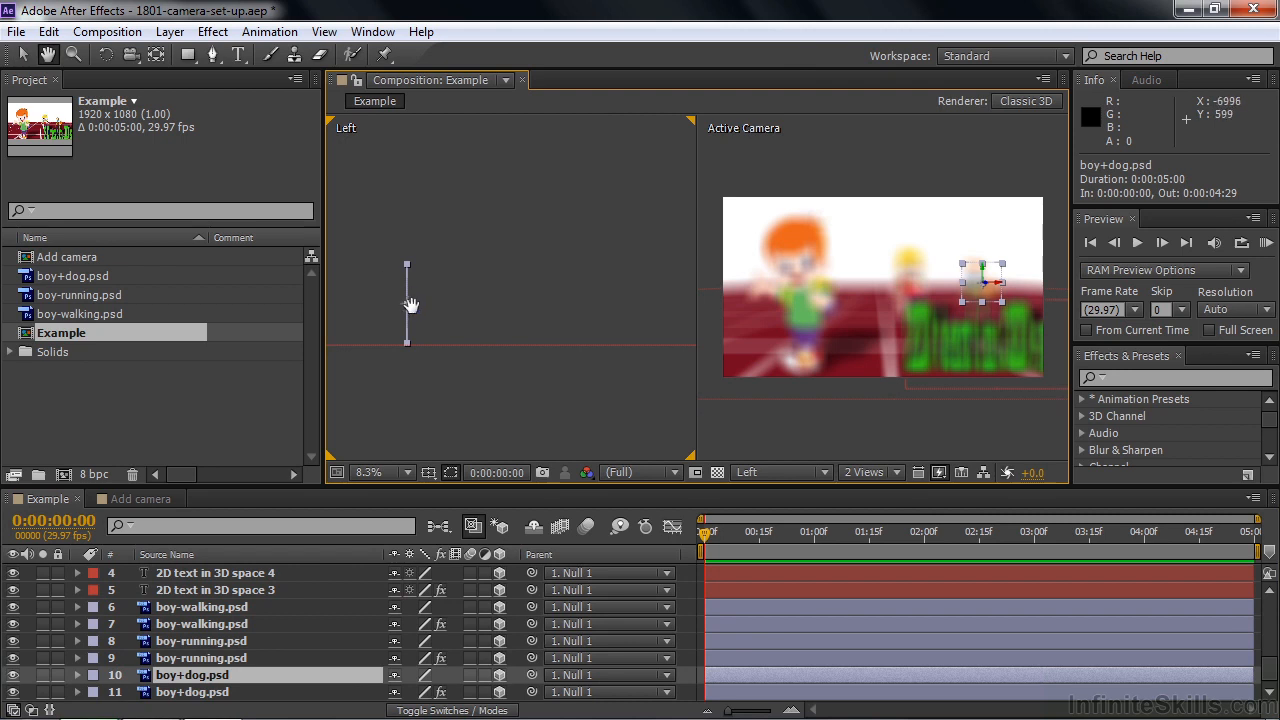
{"action": "left_click_drag", "start_coordinate": [377, 400], "coordinate": [414, 400]}
{"action": "left_click_drag", "start_coordinate": [624, 395], "coordinate": [433, 403]}
{"action": "key", "text": "v"}
{"action": "key", "text": "ctrl+minus"}
{"action": "key", "text": "ctrl+minus"}
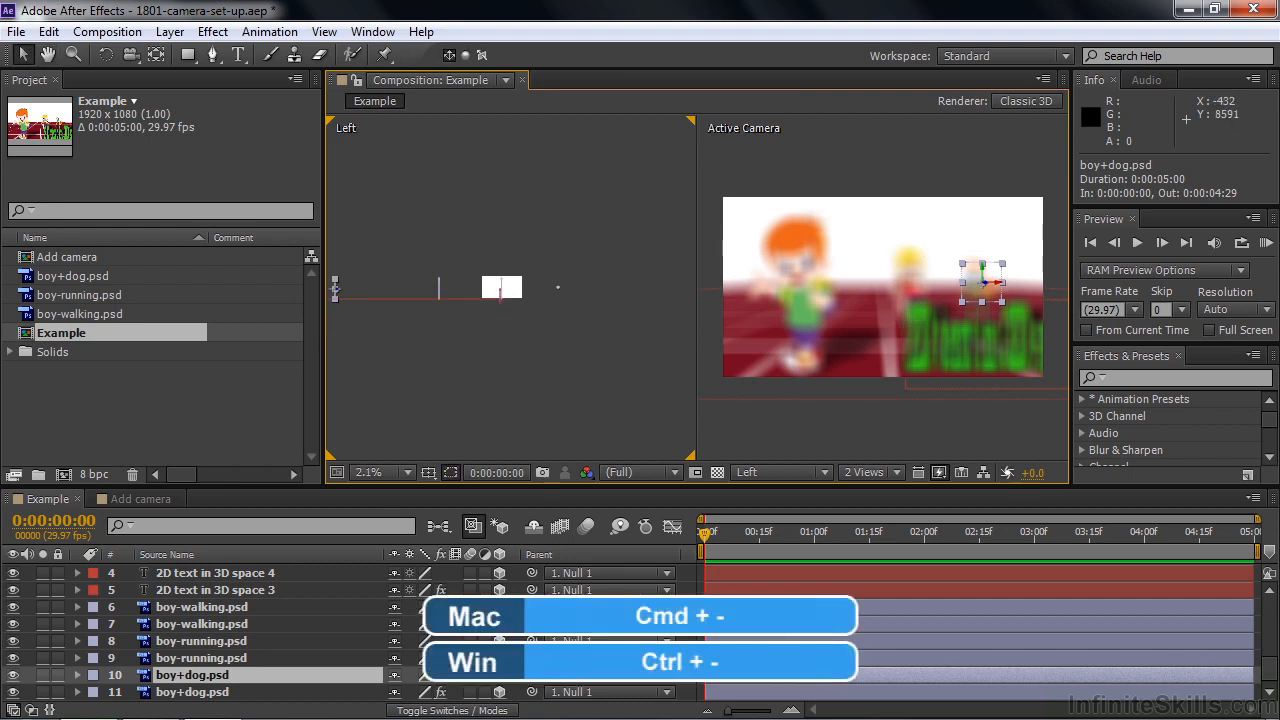
- Select Camera 1 and set its focus distance to 9000 pixels
{"action": "scroll", "coordinate": [1272, 660], "scroll_direction": "up", "scroll_amount": 1}
{"action": "scroll", "coordinate": [1272, 660], "scroll_direction": "up", "scroll_amount": 5}
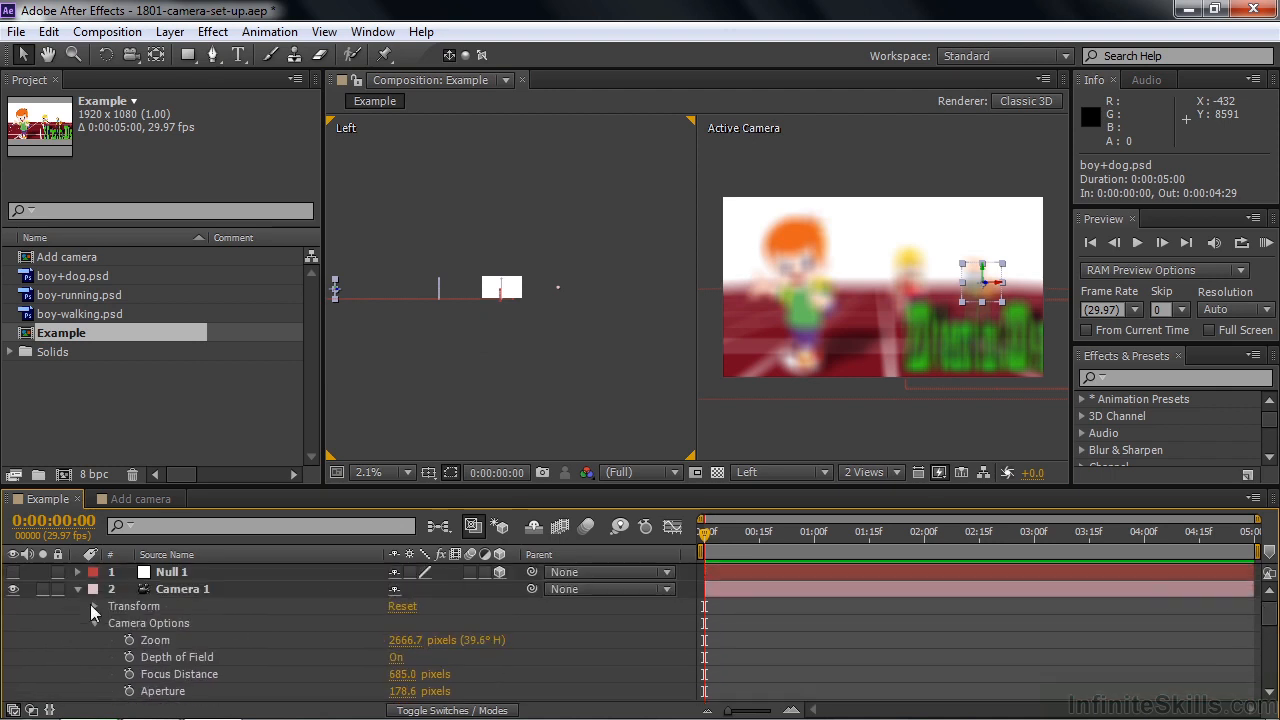
{"action": "left_click", "coordinate": [158, 590]}
{"action": "left_click", "coordinate": [403, 674]}
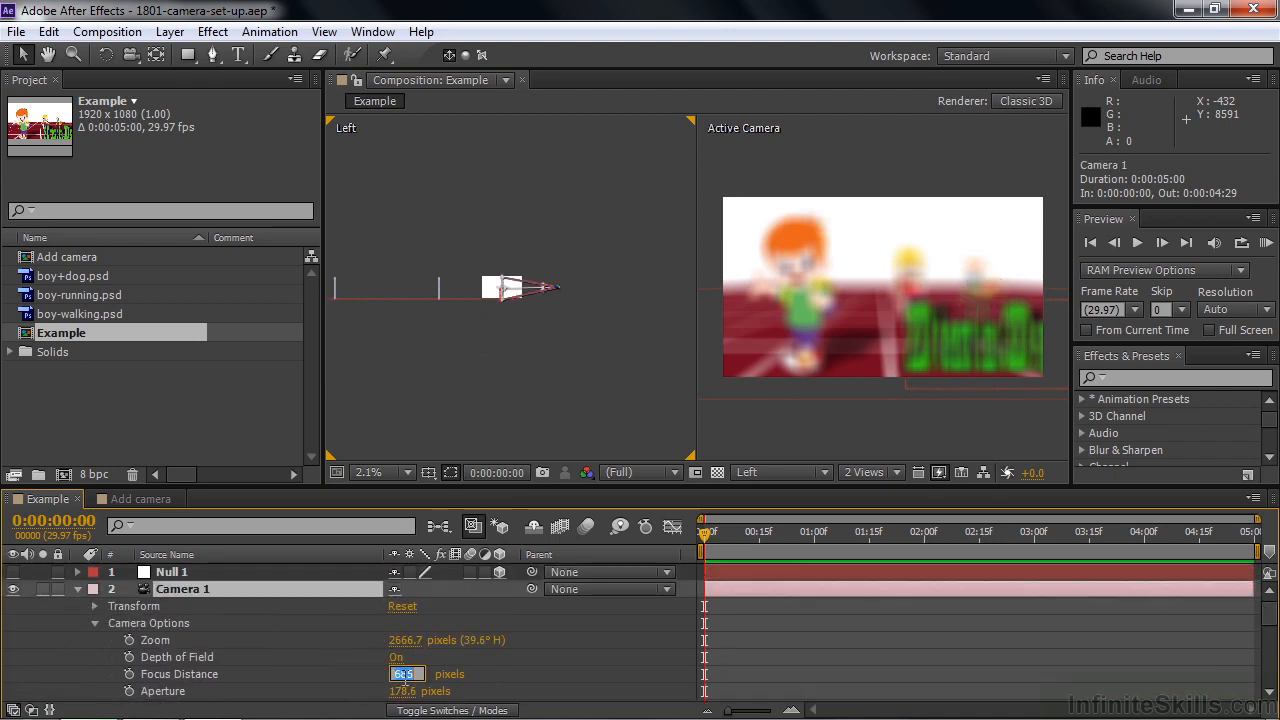
{"action": "type", "text": "9000"}
{"action": "key", "text": "Tab"}
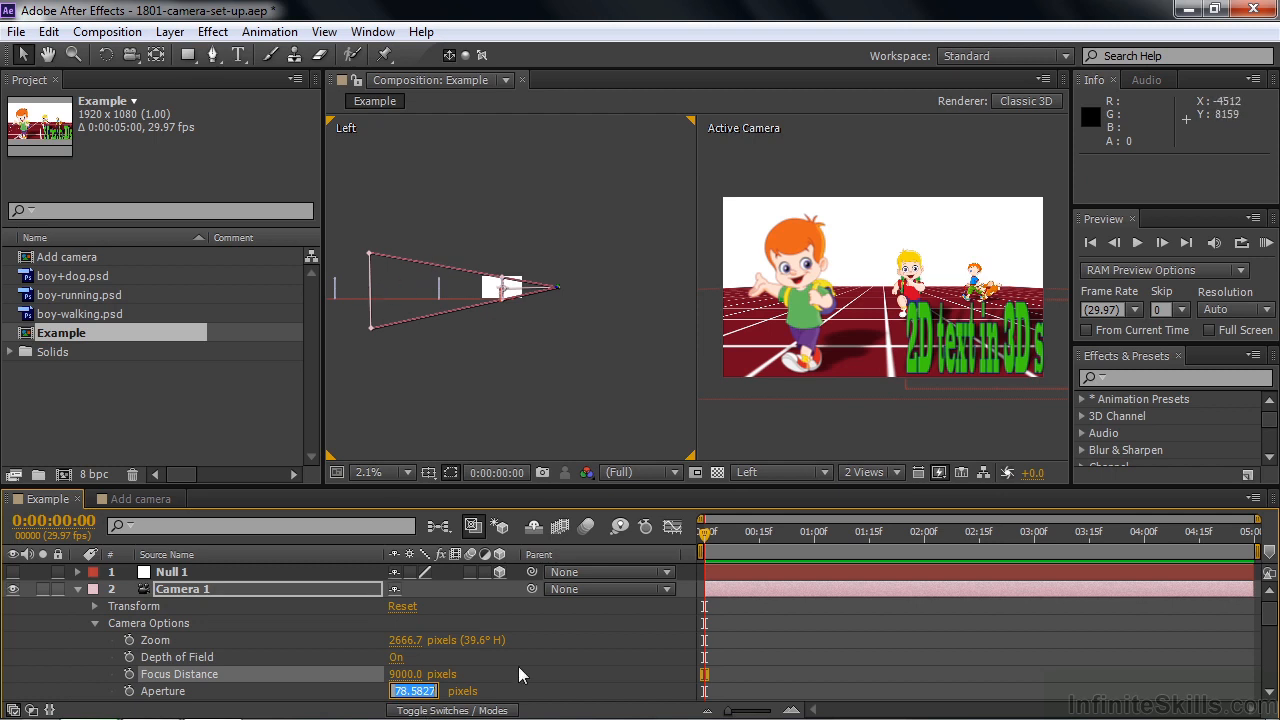
- Increase Camera 1's focus distance to 11000 pixels to focus on the boy with the dog
{"action": "left_click", "coordinate": [413, 674]}
{"action": "type", "text": "1100"}
{"action": "key", "text": "Return"}
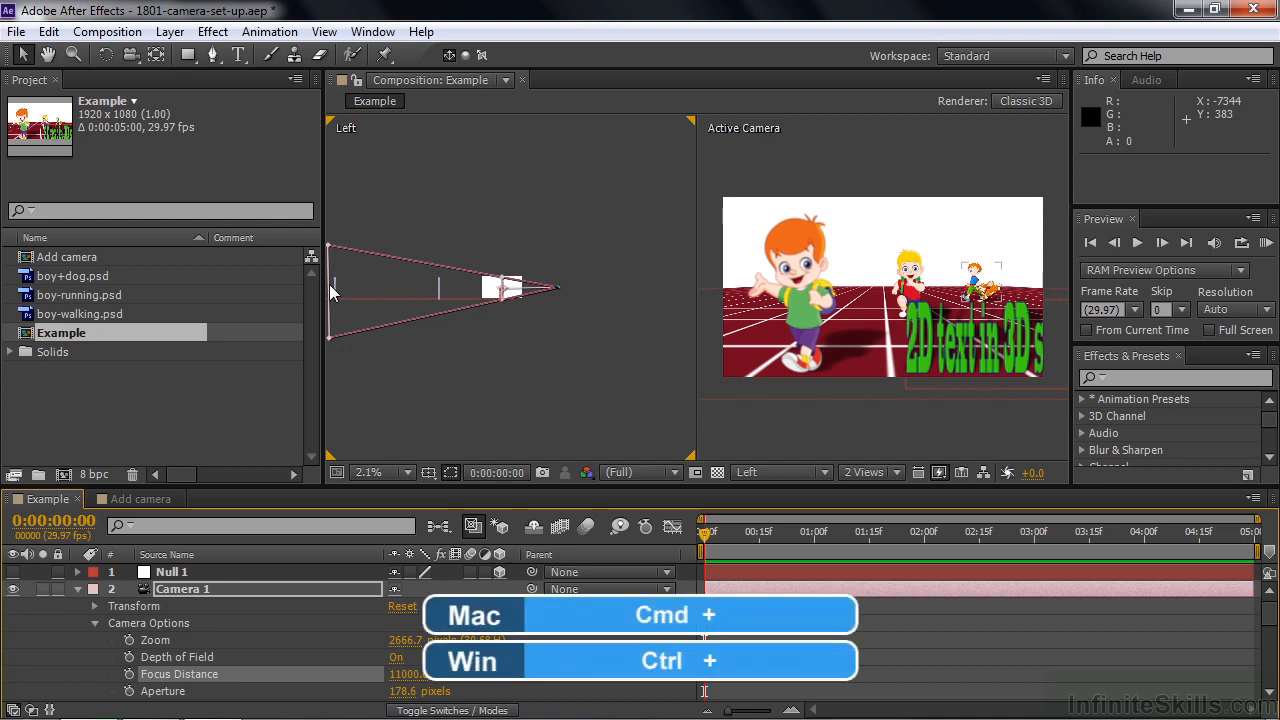
- Set Camera 1's focus distance to 2500 pixels to focus on the nearest boy
{"action": "key", "text": "ctrl+plus"}
{"action": "key", "text": "ctrl+plus"}
{"action": "key", "text": "ctrl+plus"}
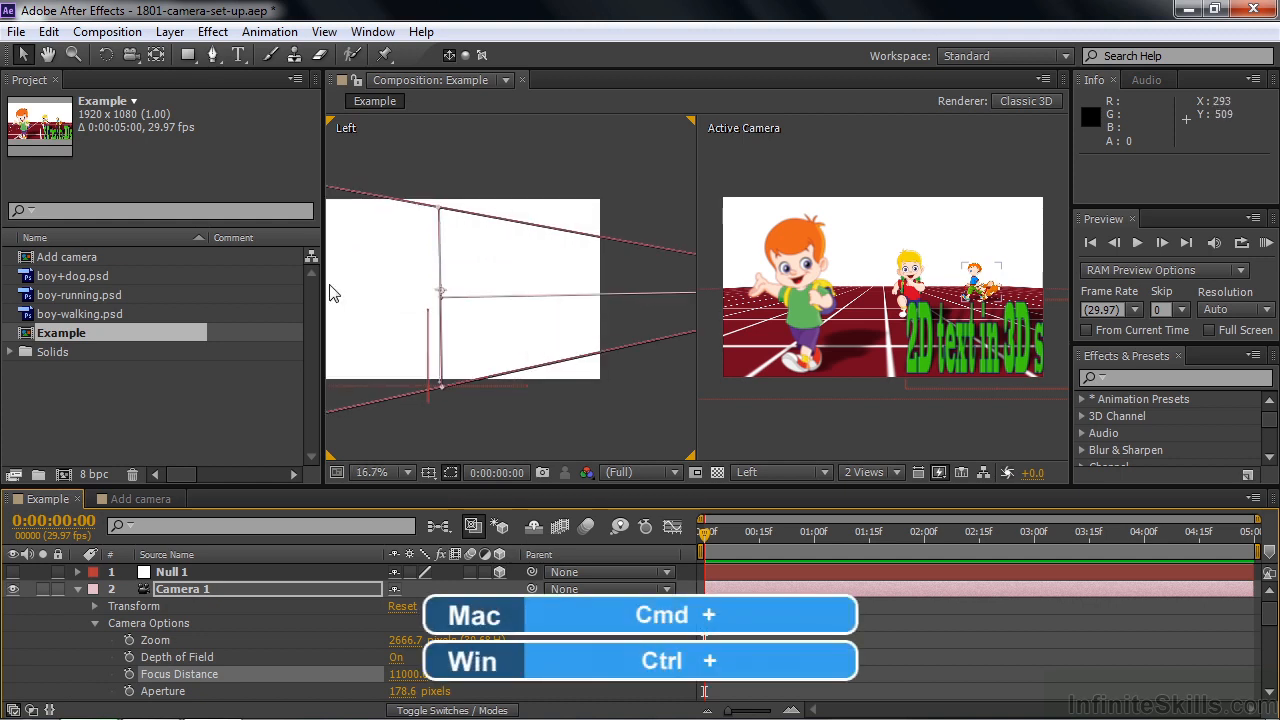
{"action": "left_click_drag", "start_coordinate": [546, 435], "coordinate": [519, 441]}
{"action": "left_click", "coordinate": [396, 667]}
{"action": "type", "text": "2500"}
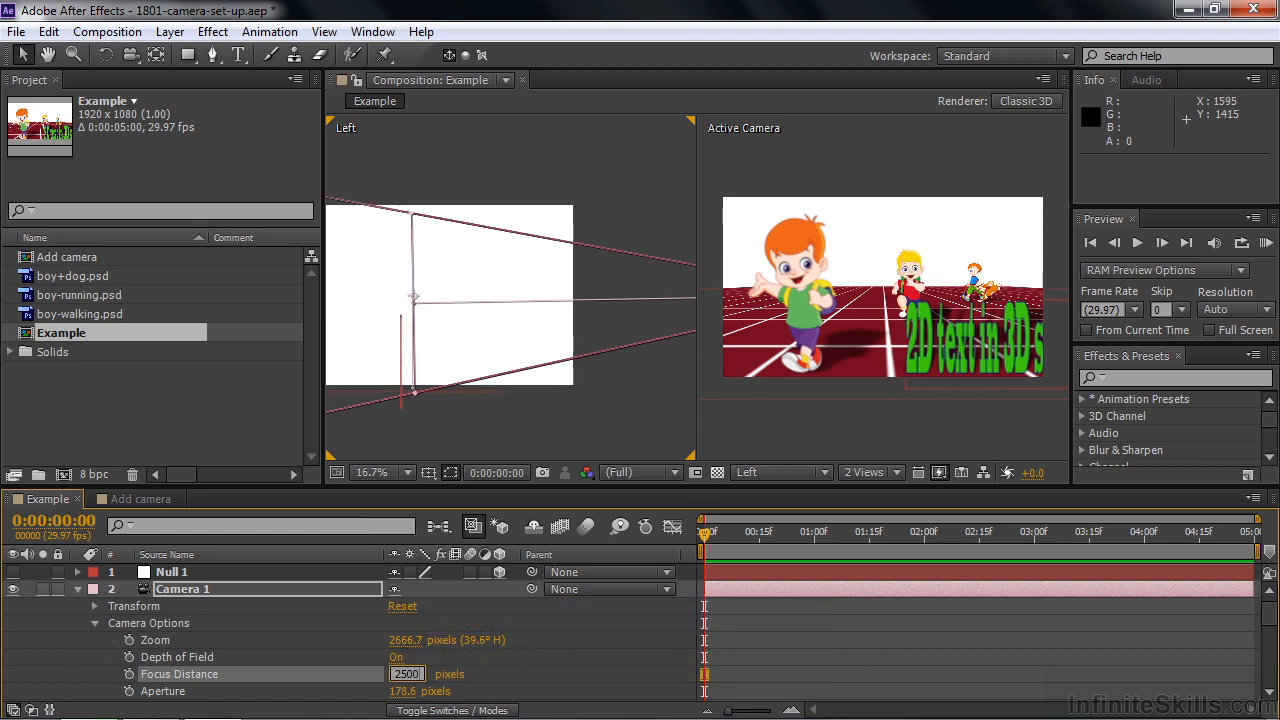
{"action": "key", "text": "Tab"}
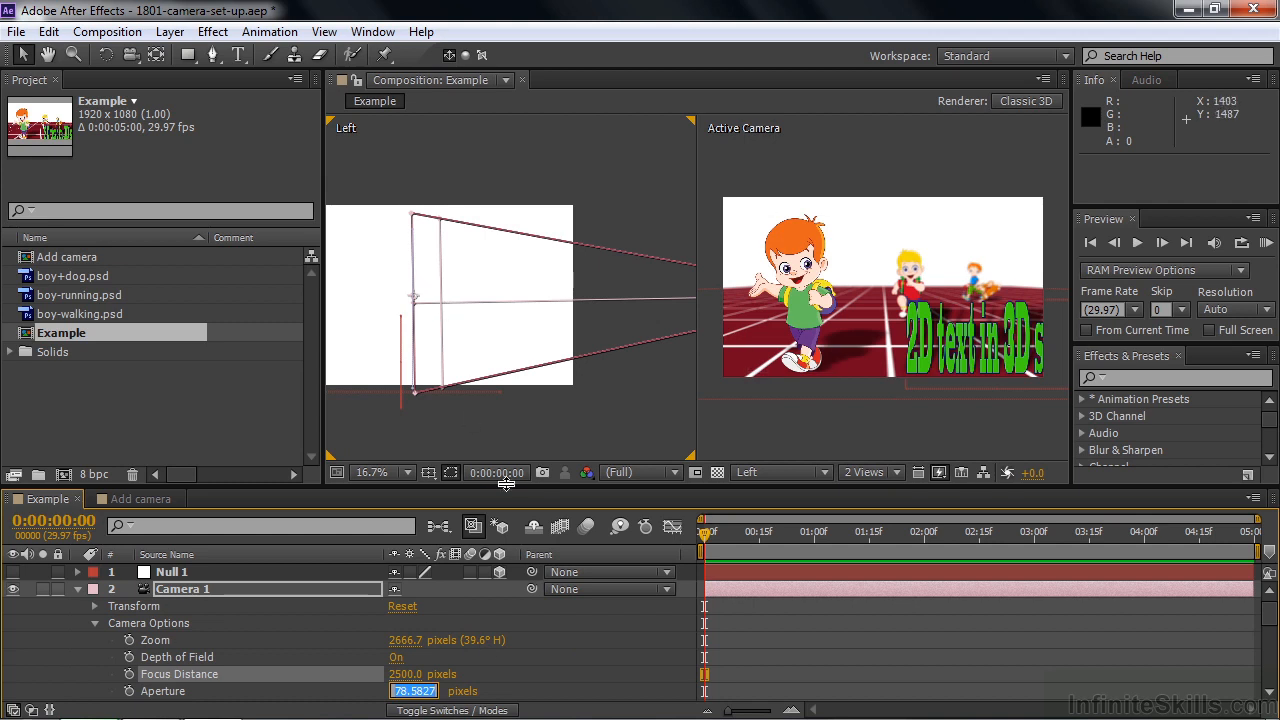
{"action": "type", "text": "178.6"}
{"action": "left_click", "coordinate": [395, 616]}
- Reveal Camera 1's Transform properties and move its point of interest to about 960, 534, 0 in the Left view
{"action": "left_click", "coordinate": [180, 589]}
{"action": "left_click", "coordinate": [94, 606]}
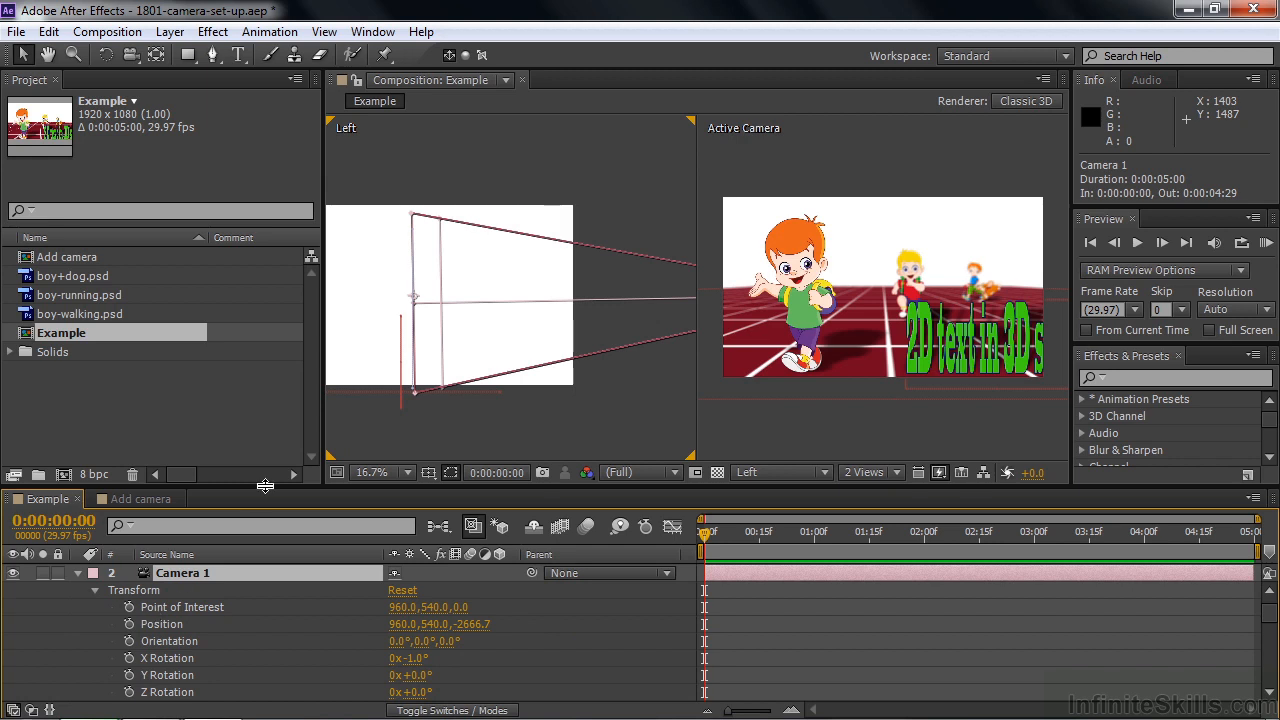
{"action": "mouse_move", "coordinate": [415, 300]}
{"action": "left_mouse_down"}
{"action": "mouse_move", "coordinate": [420, 365]}
{"action": "mouse_move", "coordinate": [411, 277]}
{"action": "mouse_move", "coordinate": [423, 206]}
{"action": "mouse_move", "coordinate": [416, 330]}
{"action": "mouse_move", "coordinate": [417, 284]}
{"action": "mouse_move", "coordinate": [415, 306]}
{"action": "left_mouse_up"}
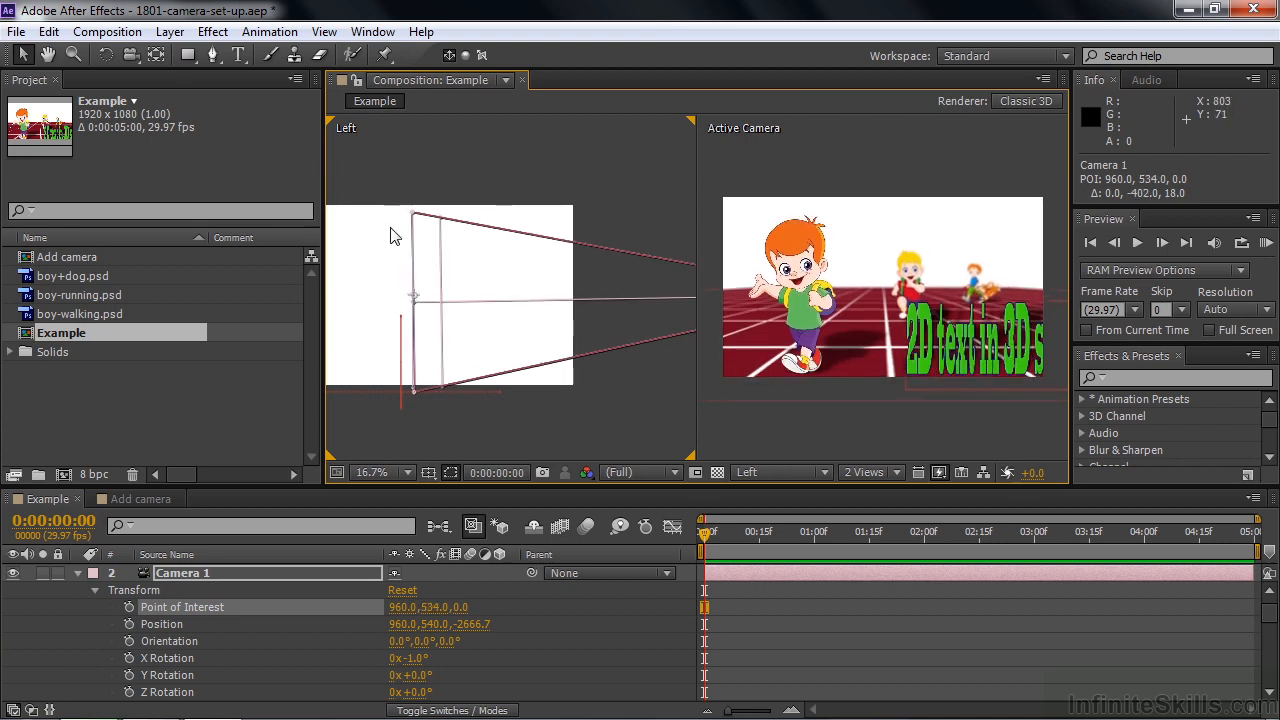
- Change the Left view to Top and move Camera 1's point of interest to about 978, 534, 66
{"action": "left_click", "coordinate": [826, 473]}
{"action": "left_click", "coordinate": [806, 311]}
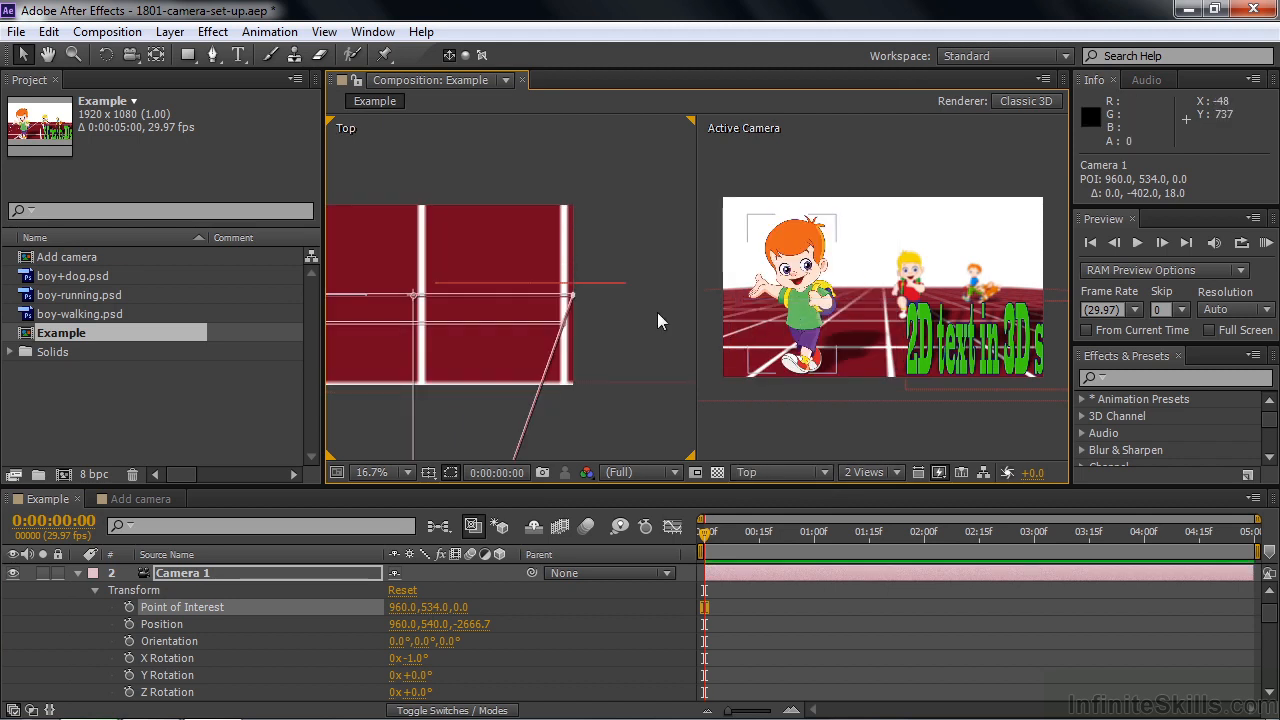
{"action": "mouse_move", "coordinate": [415, 298]}
{"action": "left_mouse_down"}
{"action": "mouse_move", "coordinate": [477, 309]}
{"action": "mouse_move", "coordinate": [365, 292]}
{"action": "mouse_move", "coordinate": [416, 290]}
{"action": "left_mouse_up"}
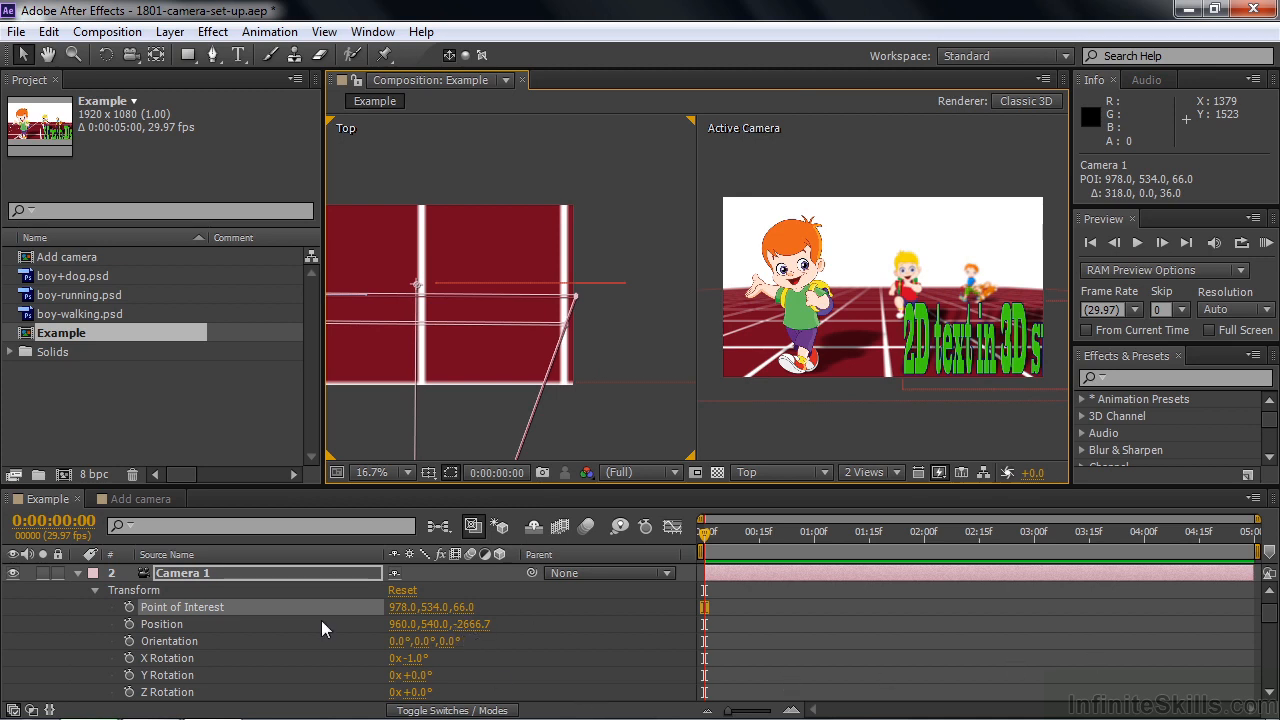
- Increase Camera 1's zoom to about 4186.7 pixels and its focus distance to about 7550 pixels
{"action": "left_click", "coordinate": [94, 590]}
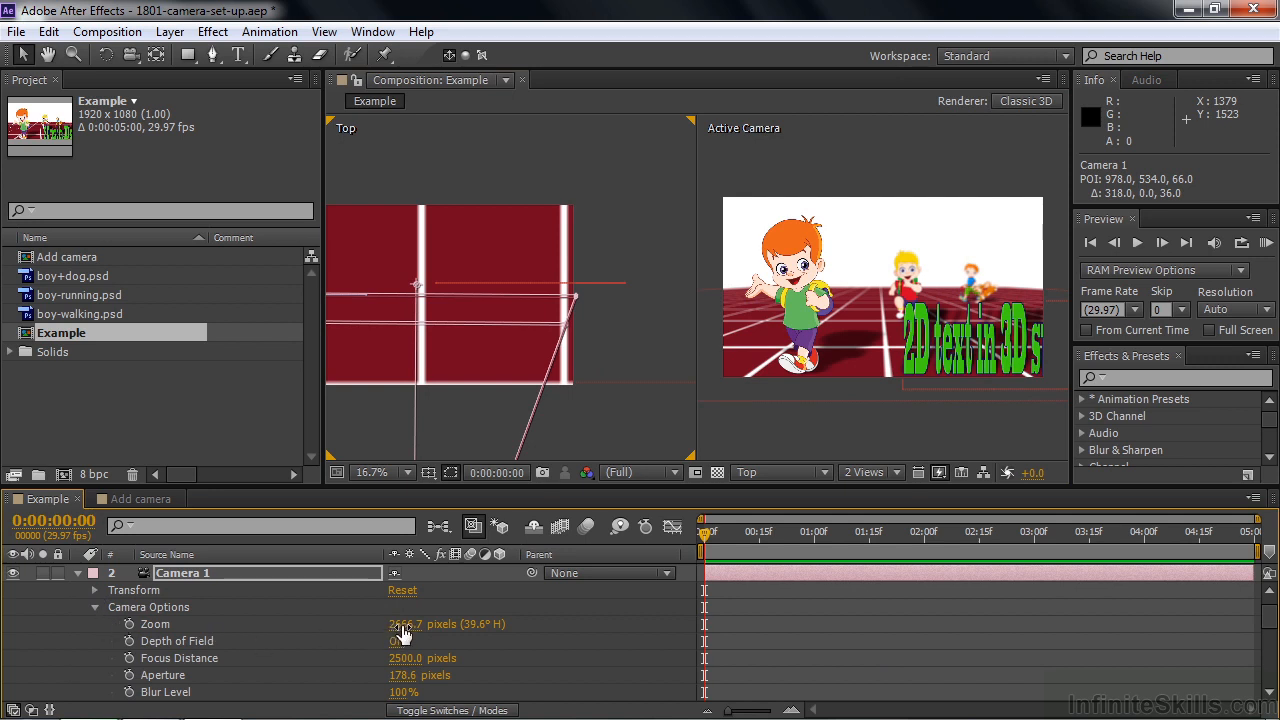
{"action": "left_click_drag", "start_coordinate": [402, 632], "coordinate": [488, 622]}
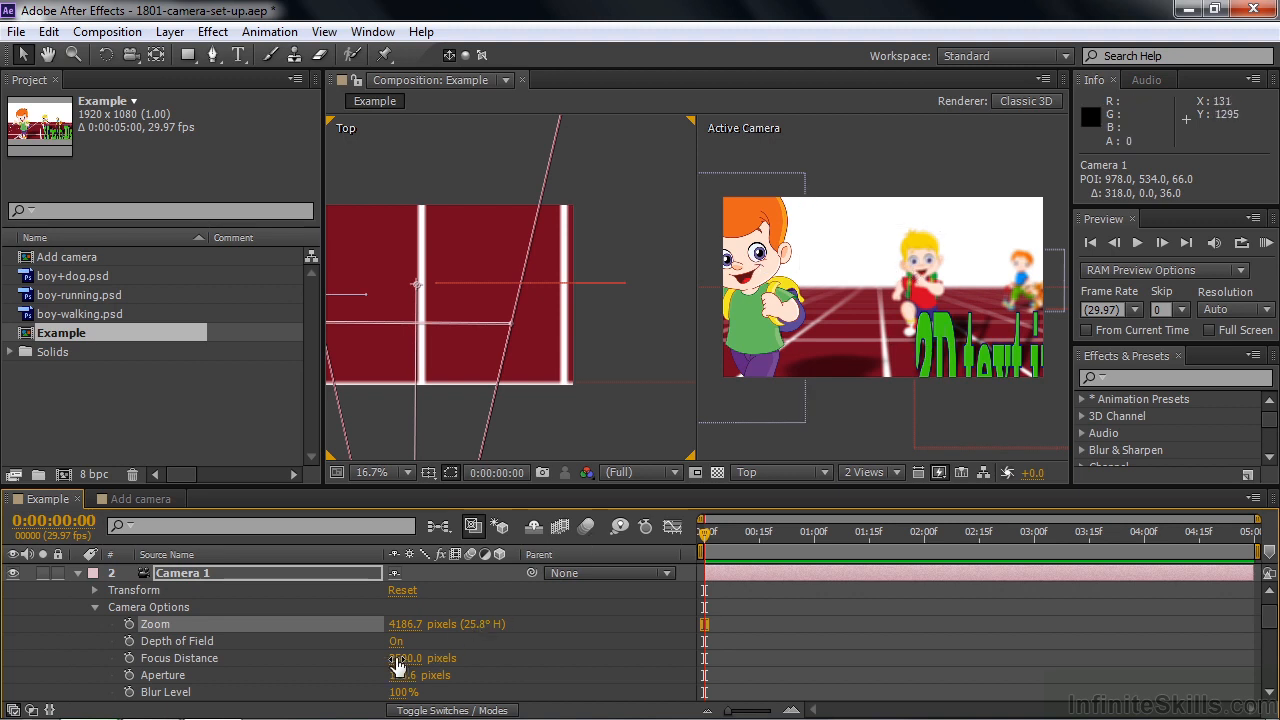
{"action": "mouse_move", "coordinate": [398, 667]}
{"action": "left_mouse_down"}
{"action": "mouse_move", "coordinate": [459, 650]}
{"action": "mouse_move", "coordinate": [470, 663]}
{"action": "mouse_move", "coordinate": [826, 647]}
{"action": "mouse_move", "coordinate": [808, 656]}
{"action": "left_mouse_up"}
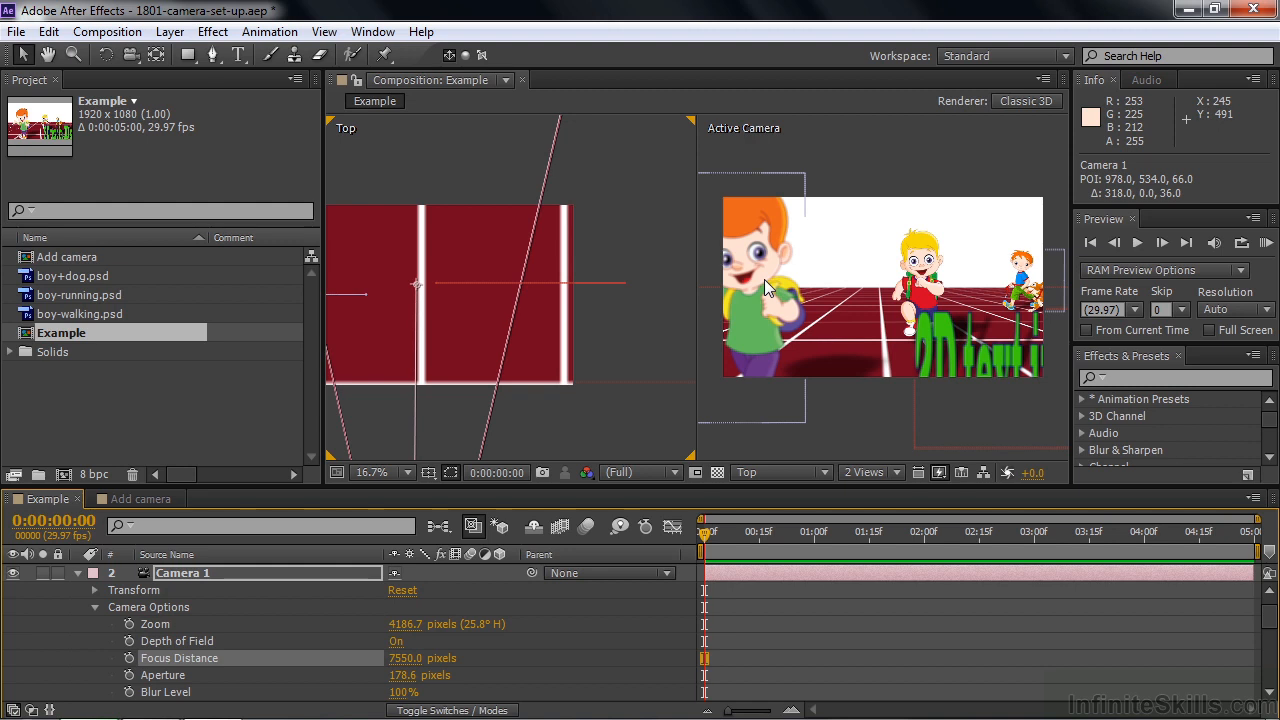
- Reduce Camera 1's zoom to about 446.7 pixels and bring it back up to about 1766.7 pixels
{"action": "left_click_drag", "start_coordinate": [400, 630], "coordinate": [124, 643]}
{"action": "left_click_drag", "start_coordinate": [403, 628], "coordinate": [334, 656]}
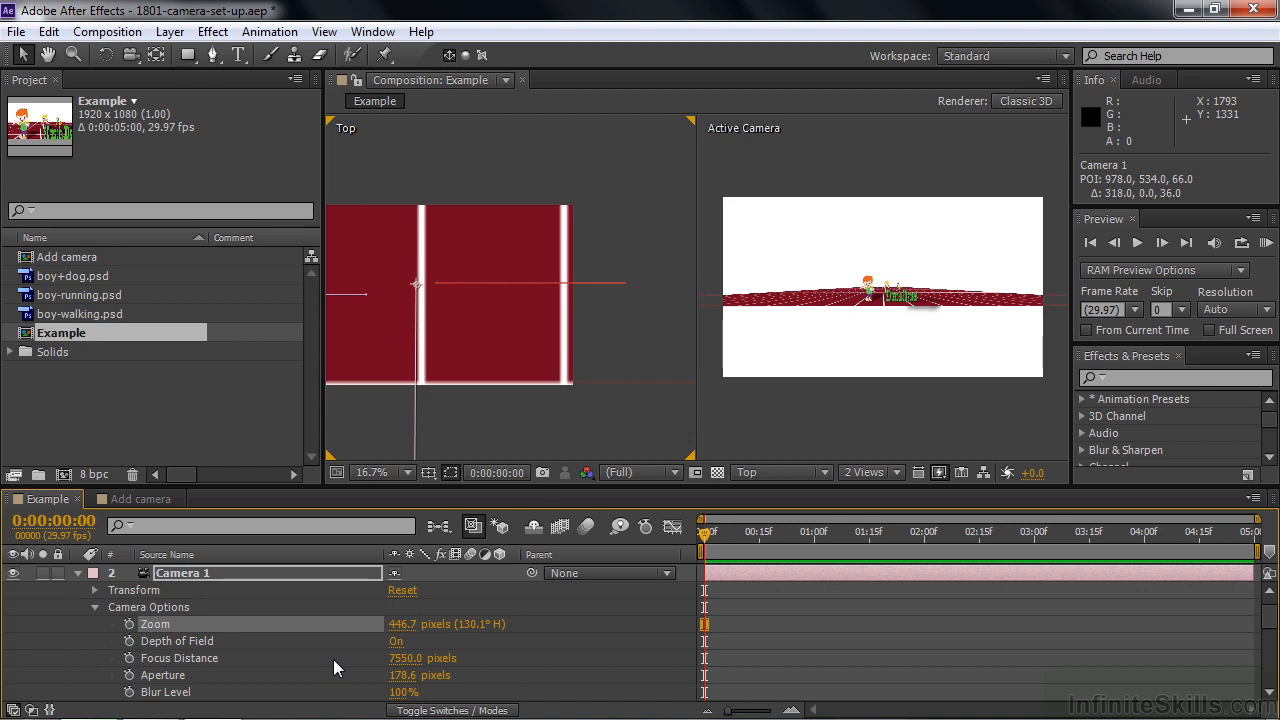
{"action": "left_click_drag", "start_coordinate": [400, 624], "coordinate": [517, 620]}
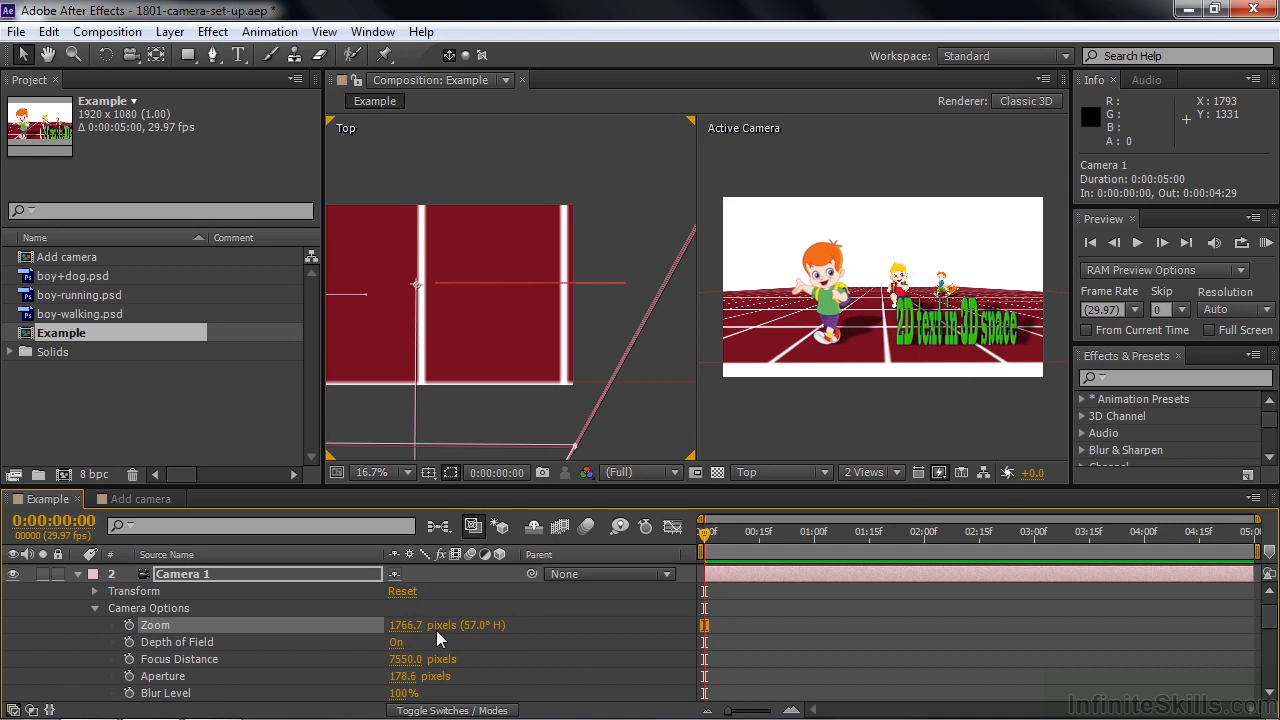
- Switch to the Add camera composition and hide the timeline's Parent column
{"action": "left_click", "coordinate": [140, 499]}
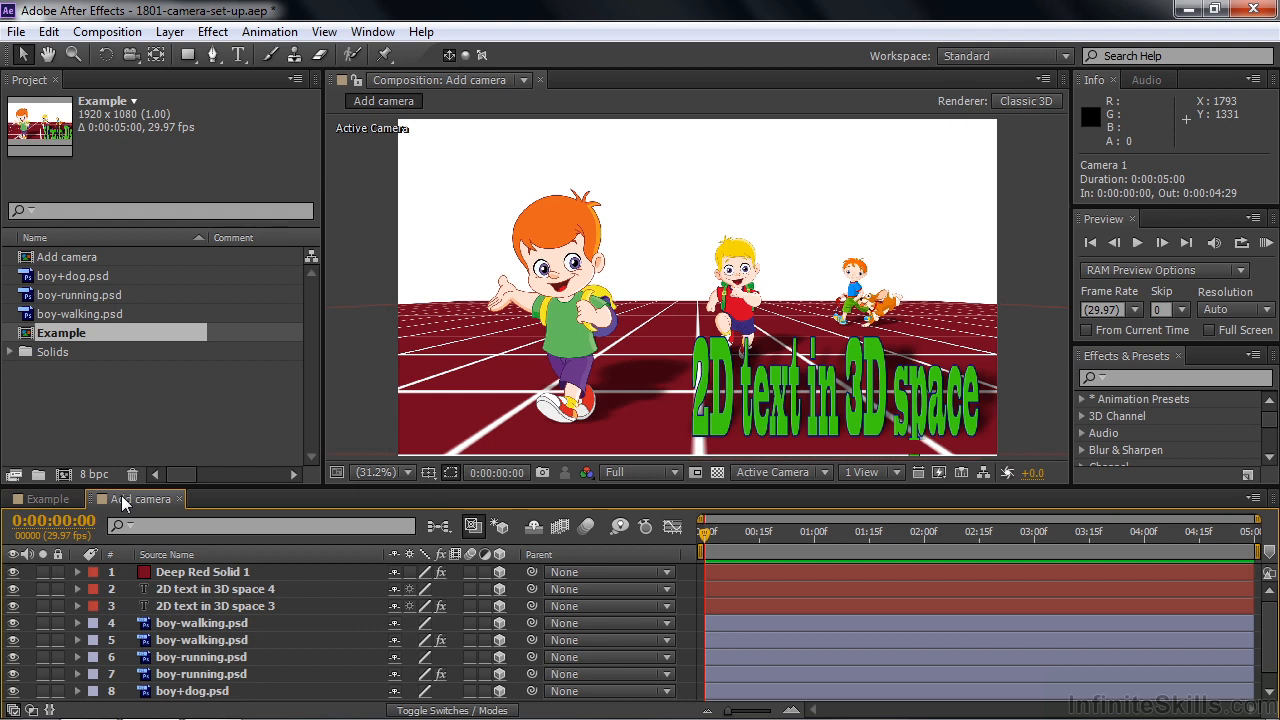
{"action": "right_click", "coordinate": [588, 553]}
{"action": "left_click", "coordinate": [628, 567]}
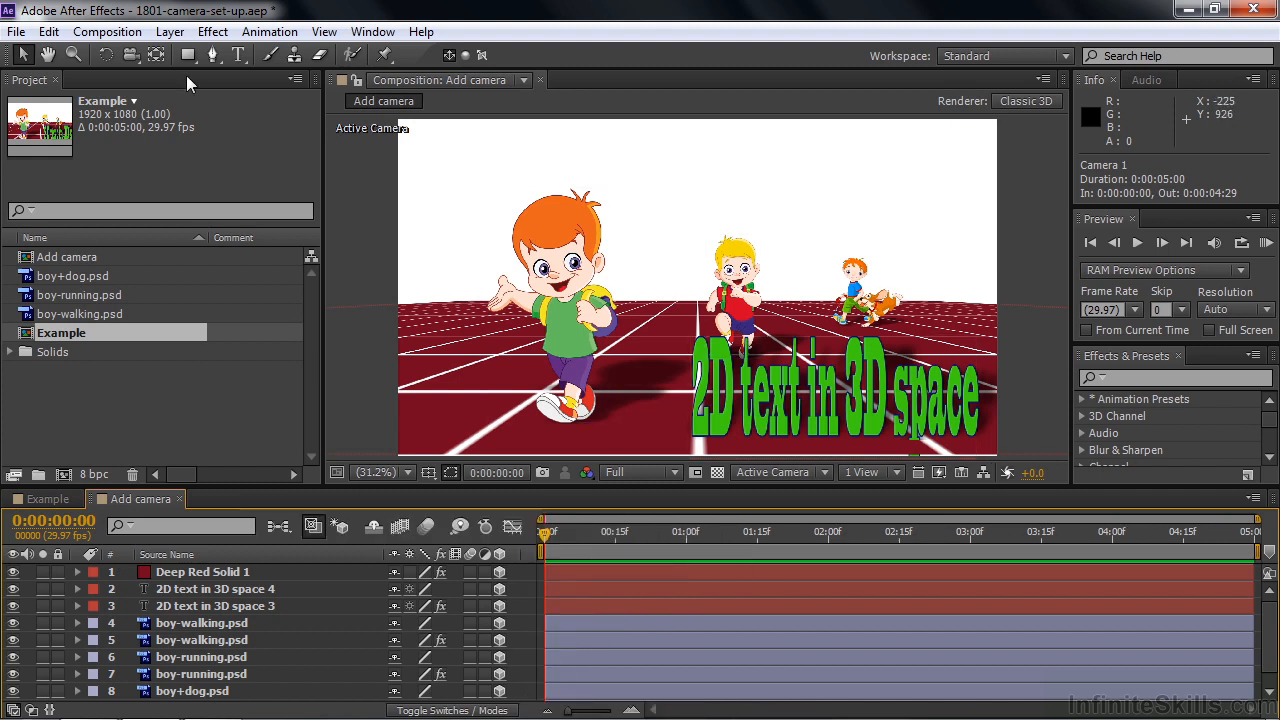
{"action": "left_click", "coordinate": [170, 31]}
{"action": "mouse_move", "coordinate": [216, 62]}
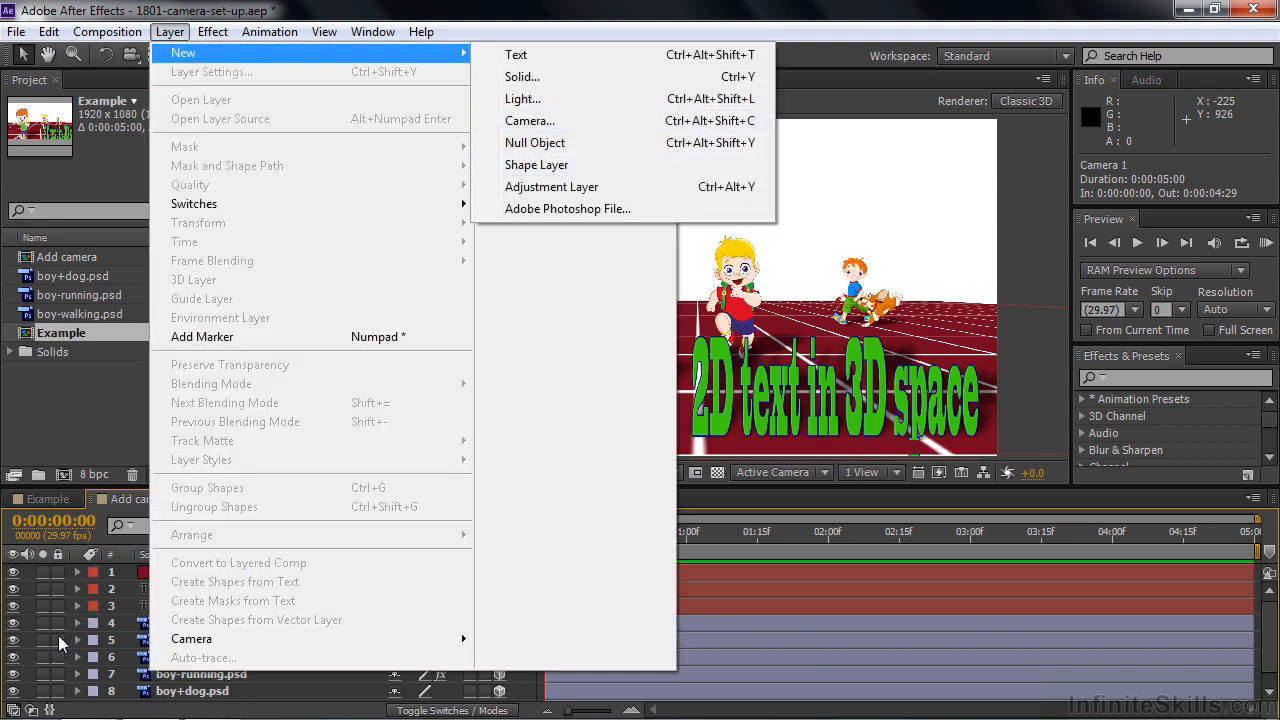
{"action": "left_click", "coordinate": [28, 629]}
{"action": "left_click", "coordinate": [205, 623]}
{"action": "right_click", "coordinate": [209, 622]}
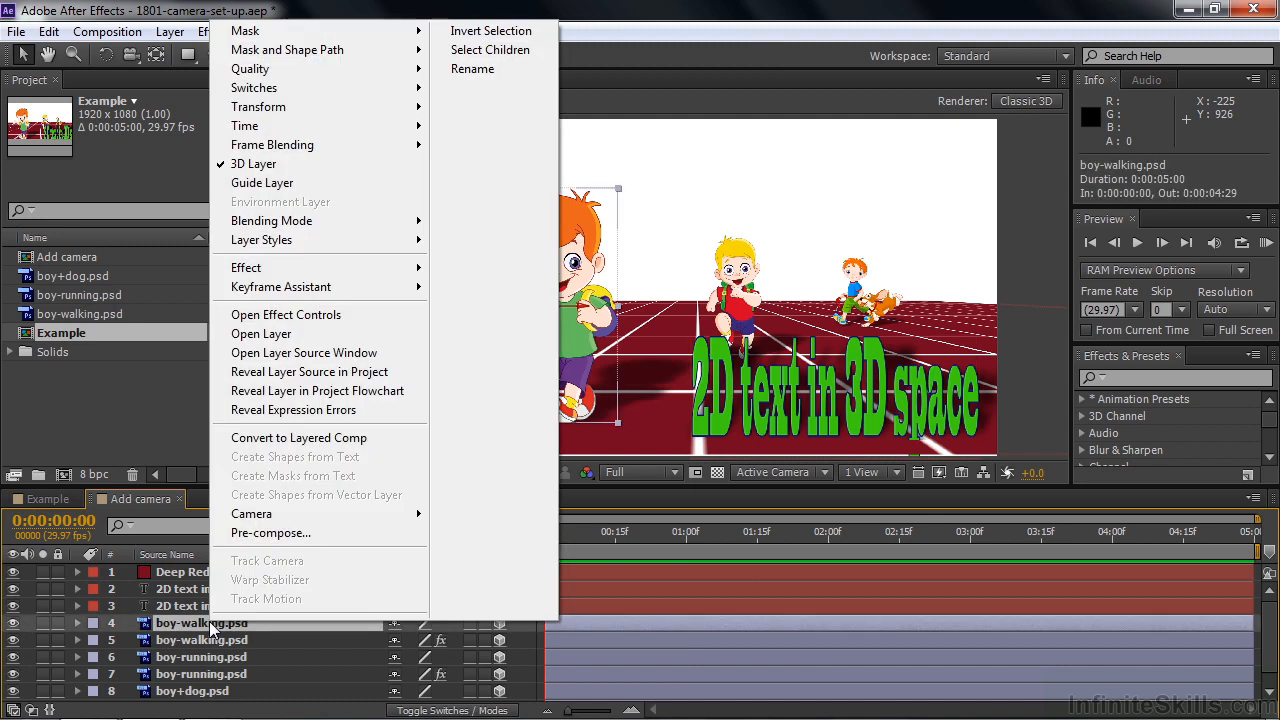
{"action": "left_click", "coordinate": [29, 641]}
- Start a new camera in the Add camera composition and bring its whole settings dialog into view
{"action": "right_click", "coordinate": [28, 627]}
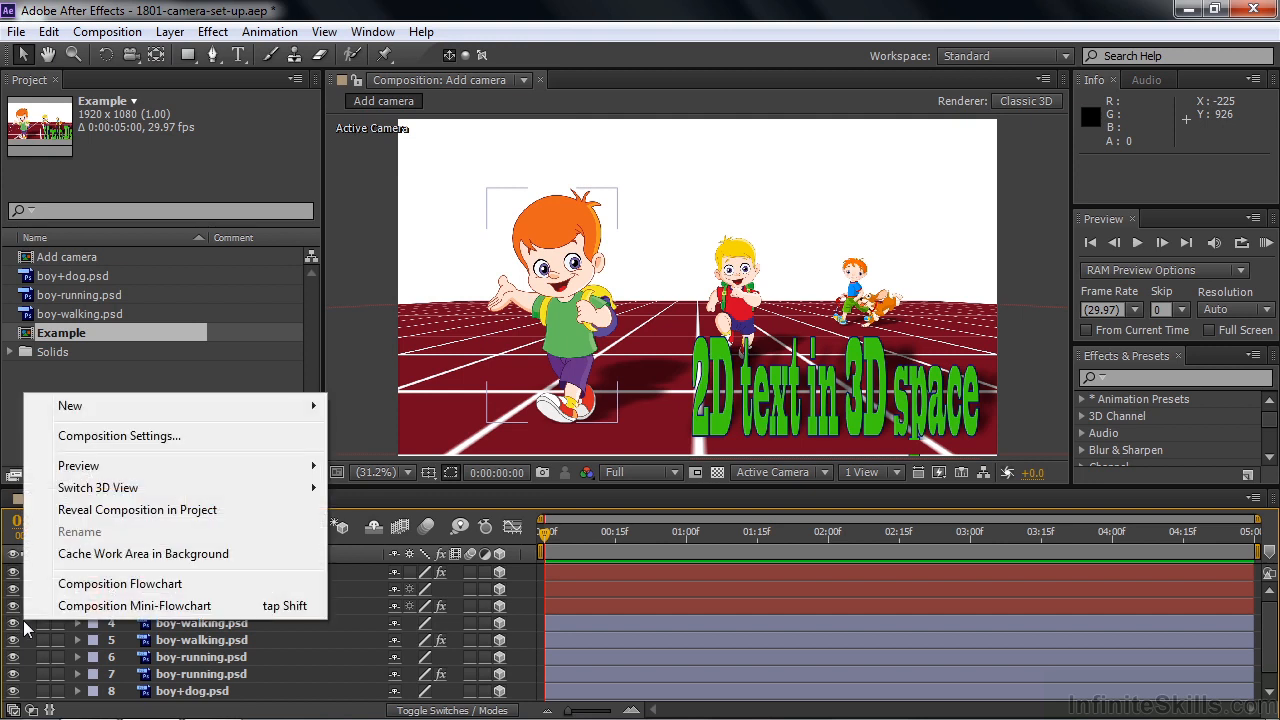
{"action": "mouse_move", "coordinate": [73, 414]}
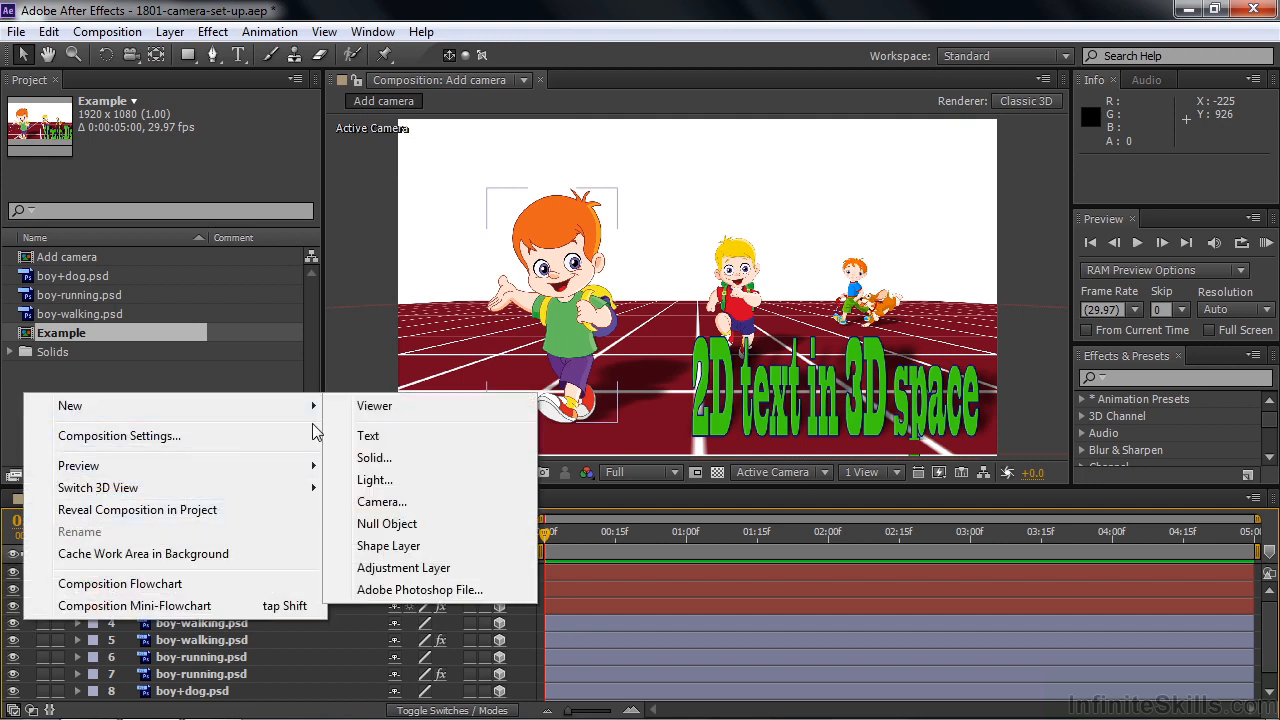
{"action": "left_click", "coordinate": [381, 501]}
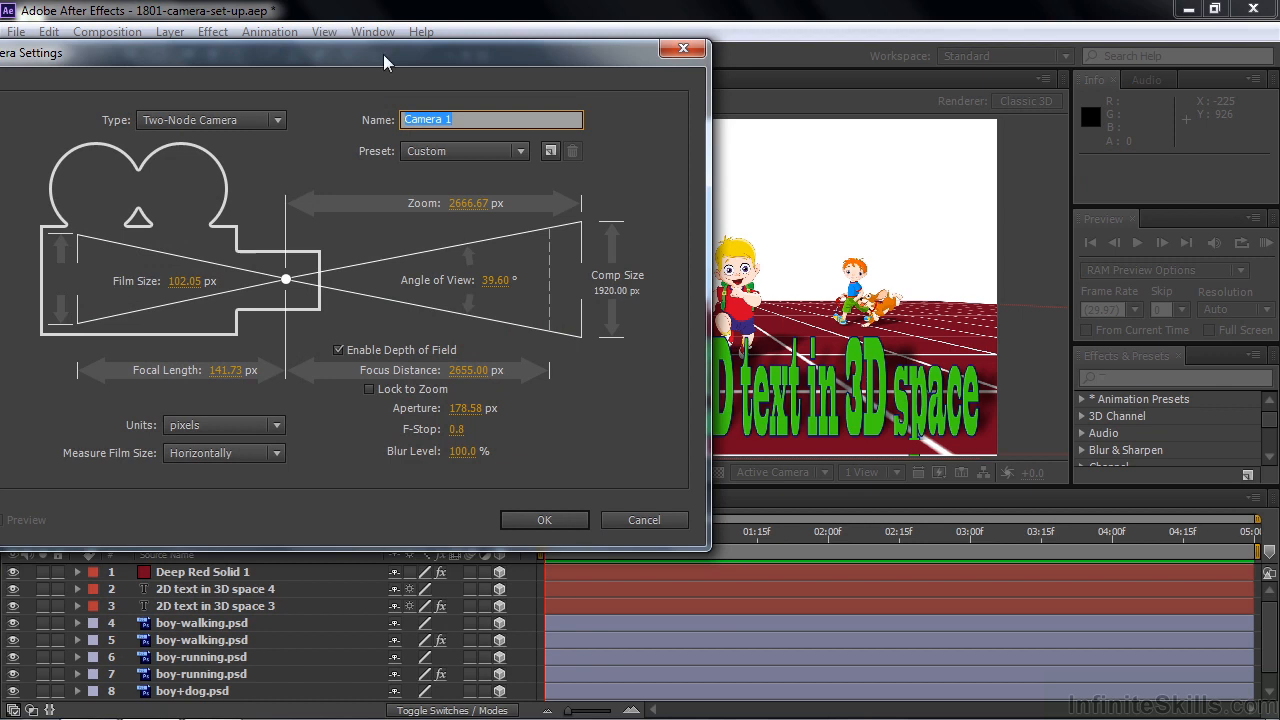
{"action": "left_click_drag", "start_coordinate": [383, 54], "coordinate": [487, 47]}
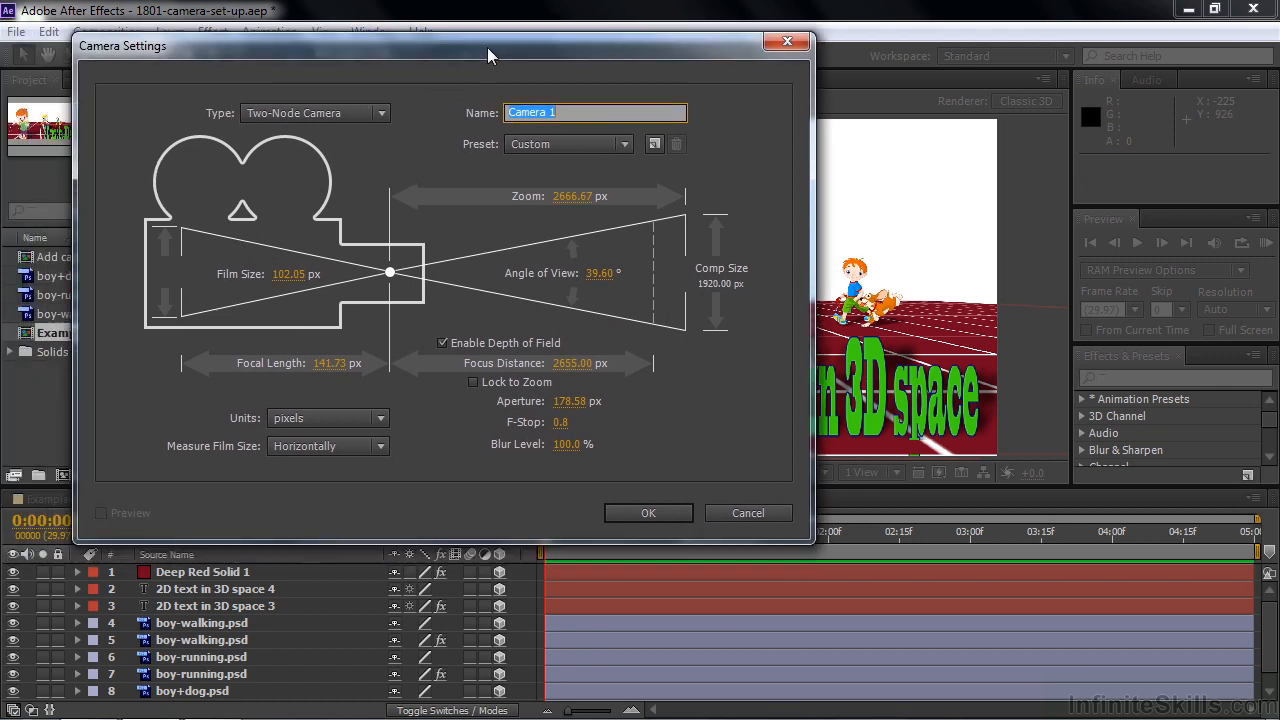
- Choose the 50mm preset for the new camera and restore the default camera presets
{"action": "left_click", "coordinate": [623, 144]}
{"action": "left_click", "coordinate": [566, 310]}
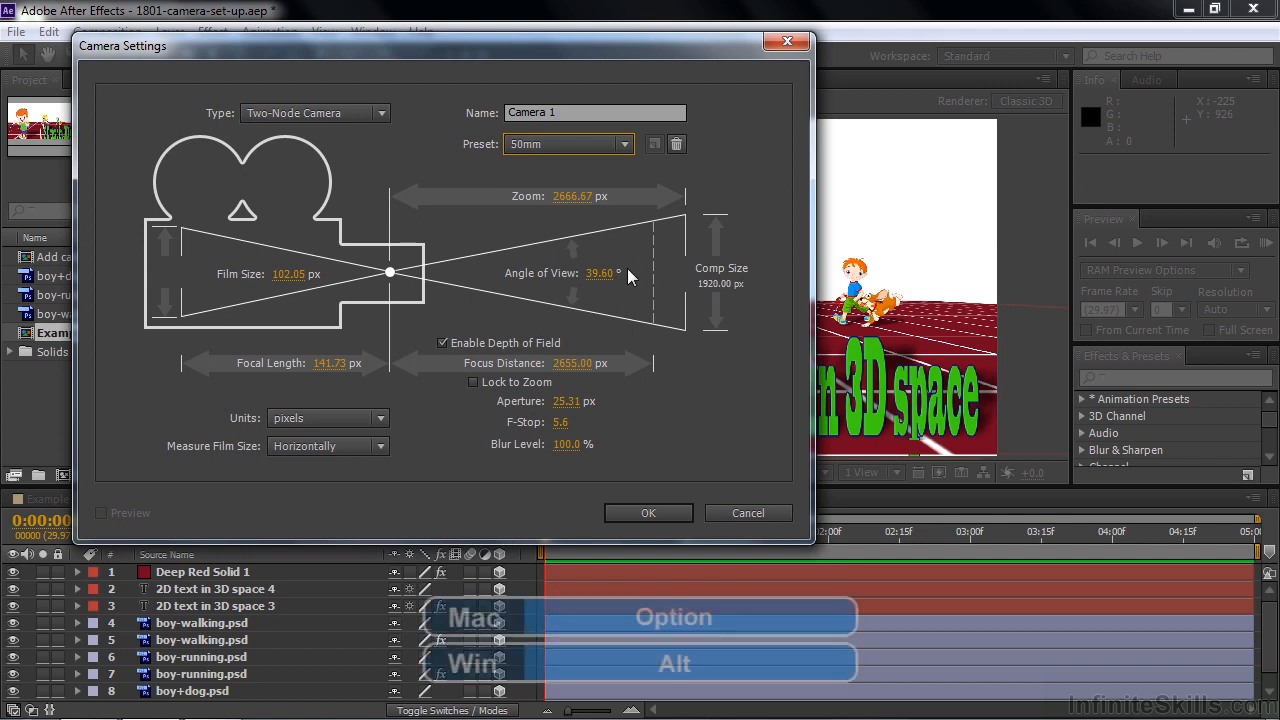
{"action": "left_click", "coordinate": [676, 145], "text": "alt"}
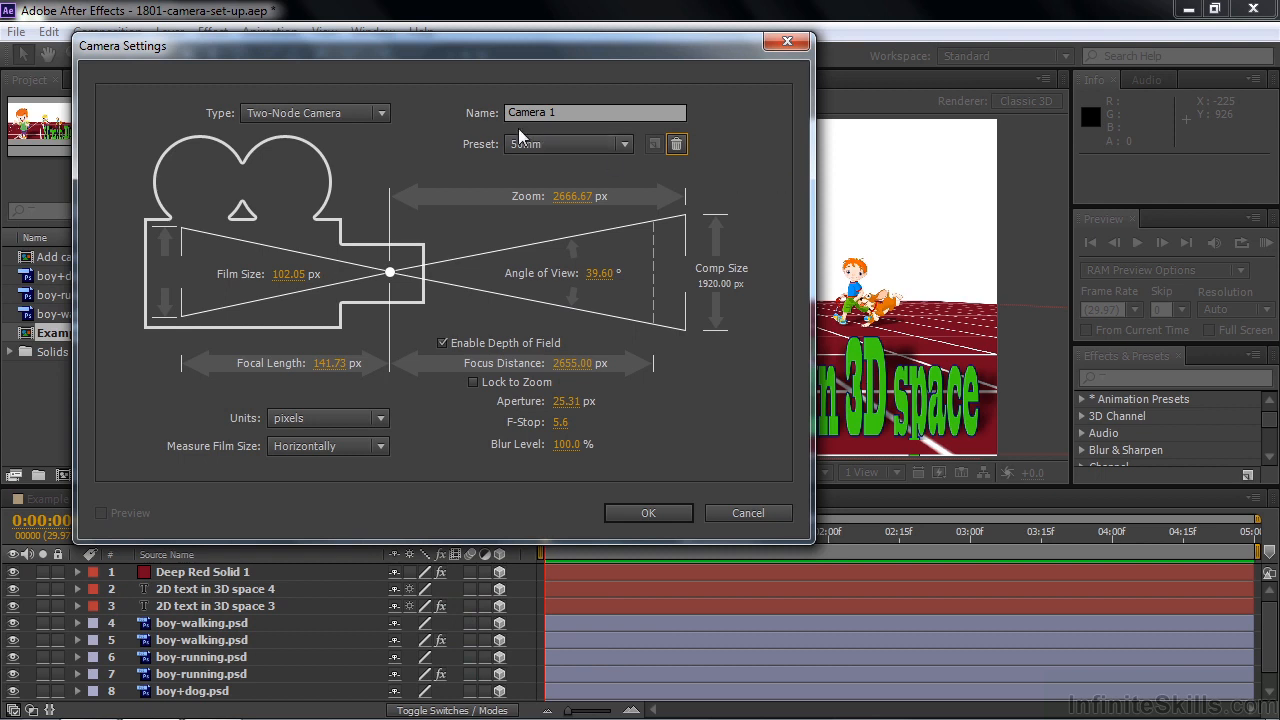
- Set the new camera's type to One-Node Camera, disable depth of field, keep the units in pixels, and create it
{"action": "left_click", "coordinate": [383, 117]}
{"action": "left_click", "coordinate": [332, 134]}
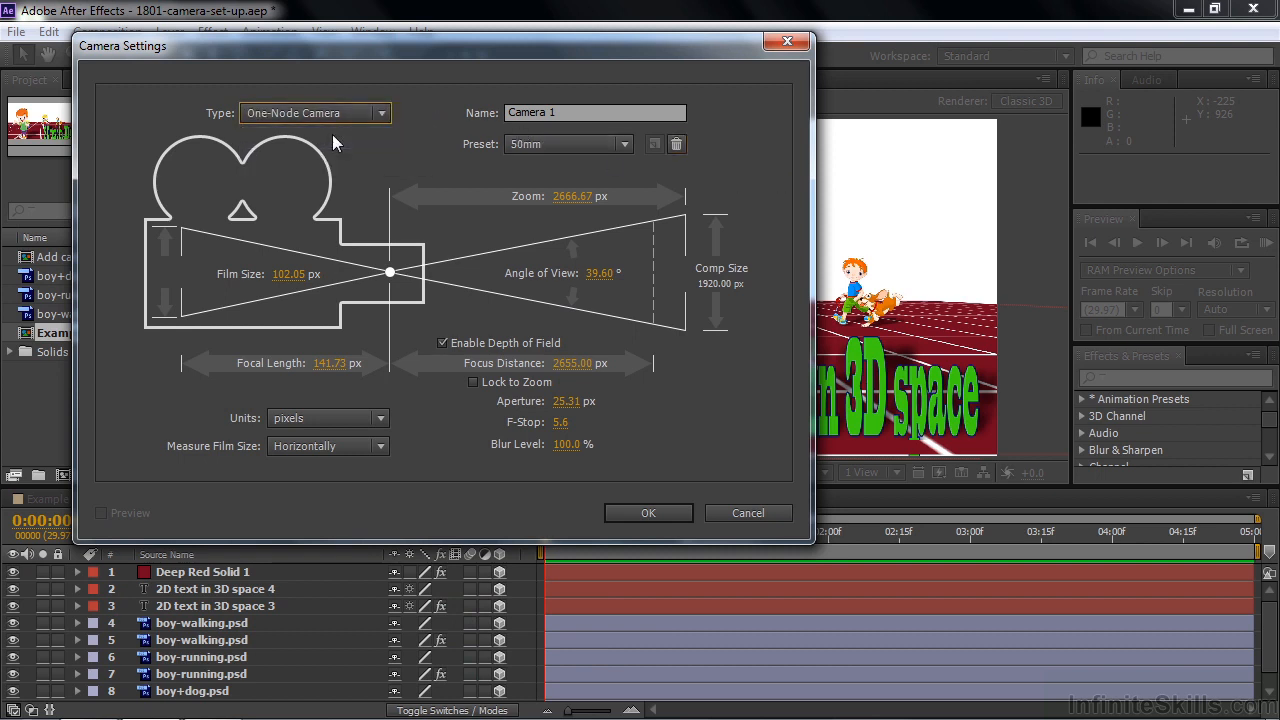
{"action": "left_click", "coordinate": [441, 343]}
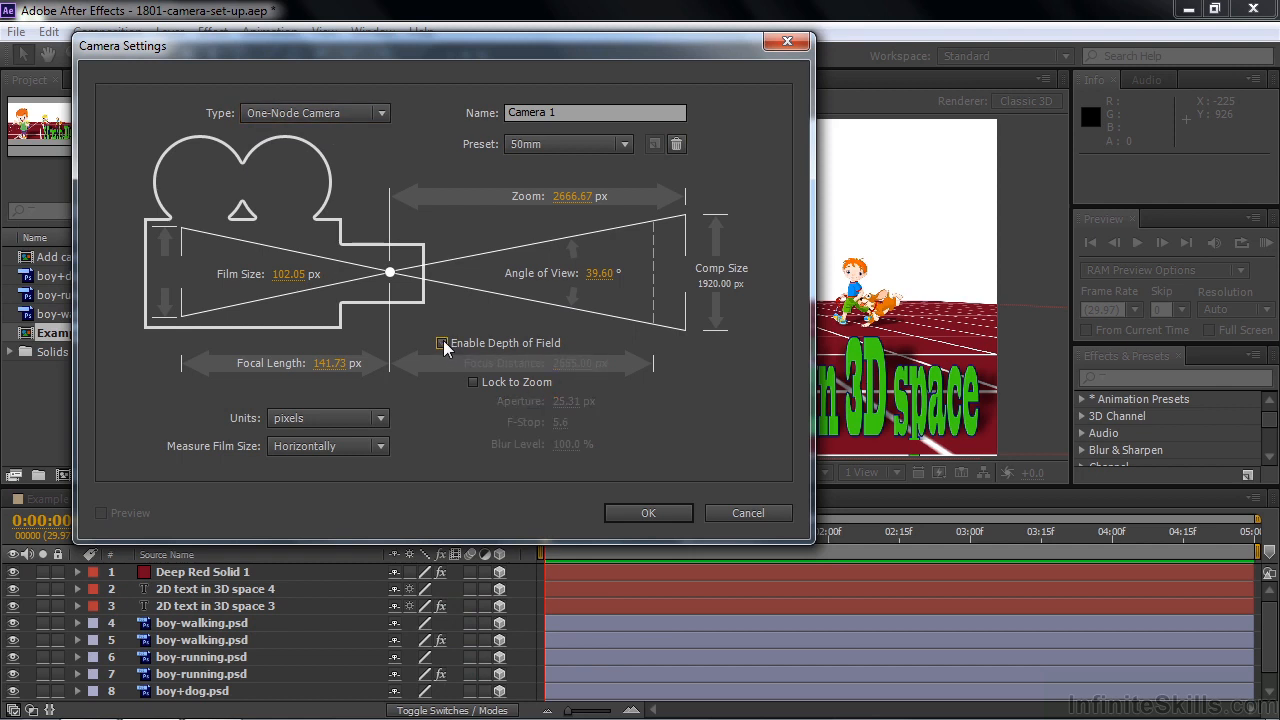
{"action": "left_click", "coordinate": [380, 420]}
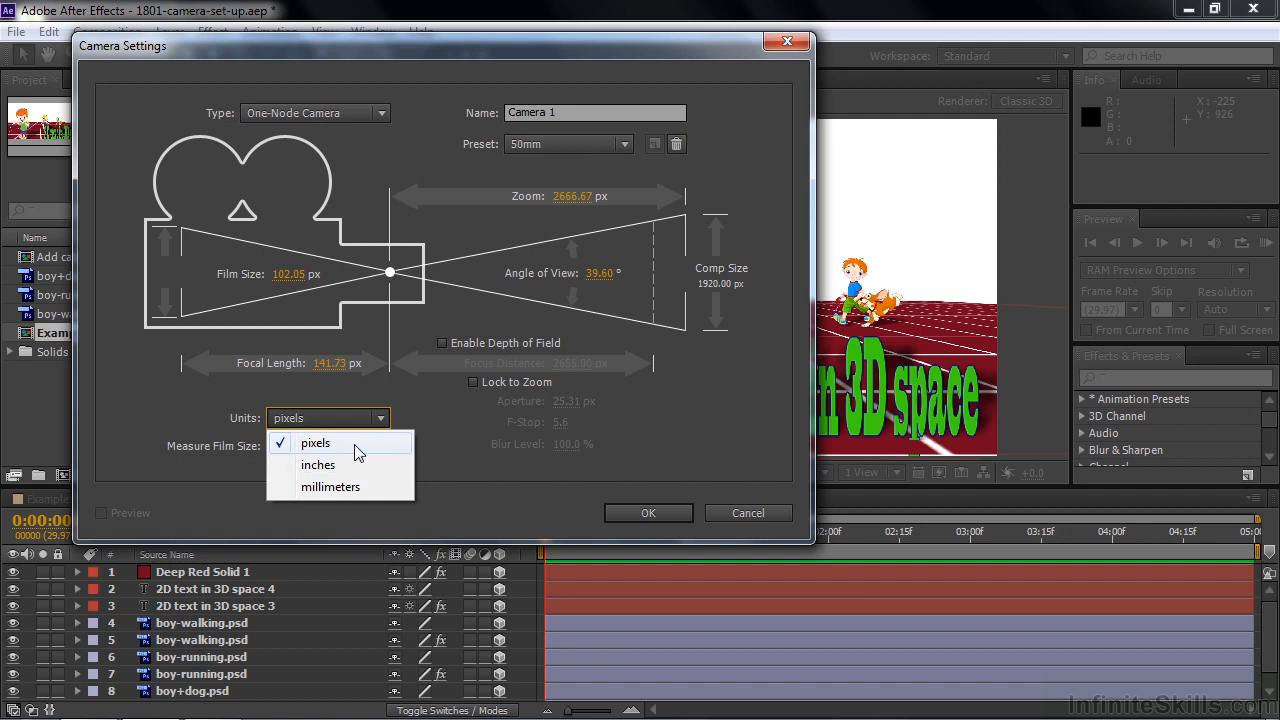
{"action": "left_click", "coordinate": [354, 444]}
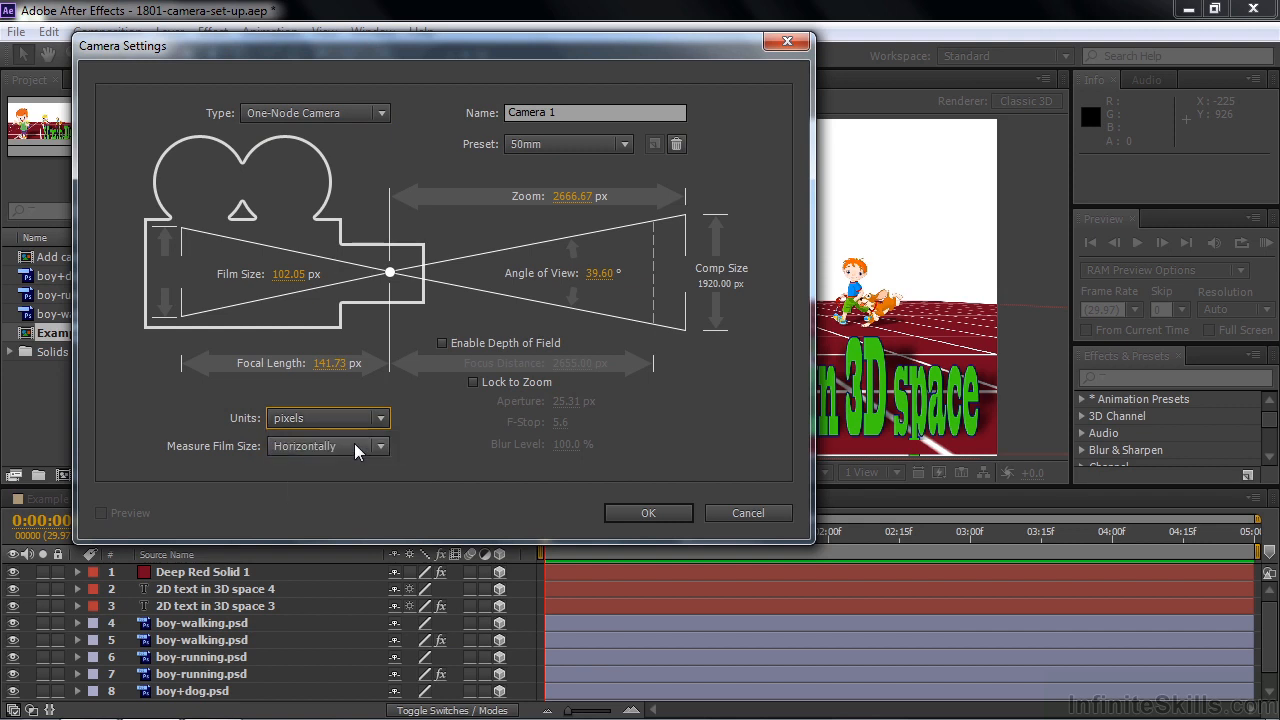
{"action": "left_click", "coordinate": [648, 513]}
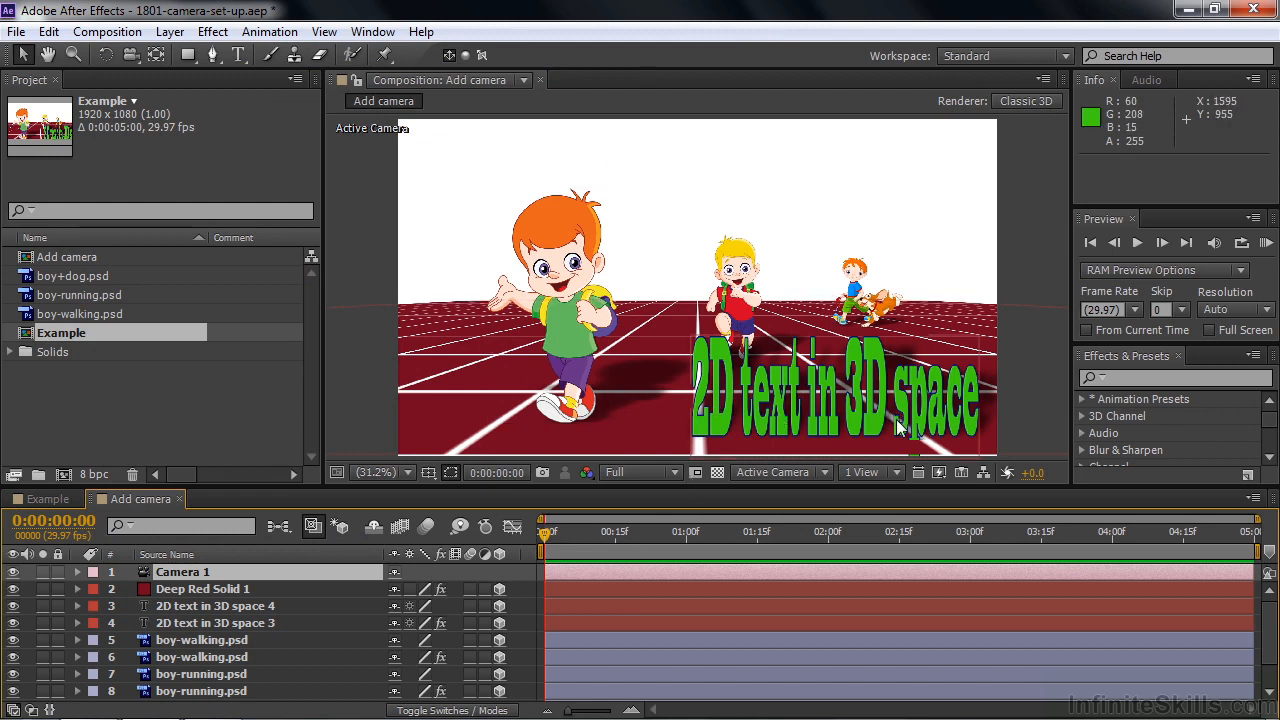
- Review Camera 1's settings without changing them and examine its Transform properties in the timeline
{"action": "double_click", "coordinate": [165, 577]}
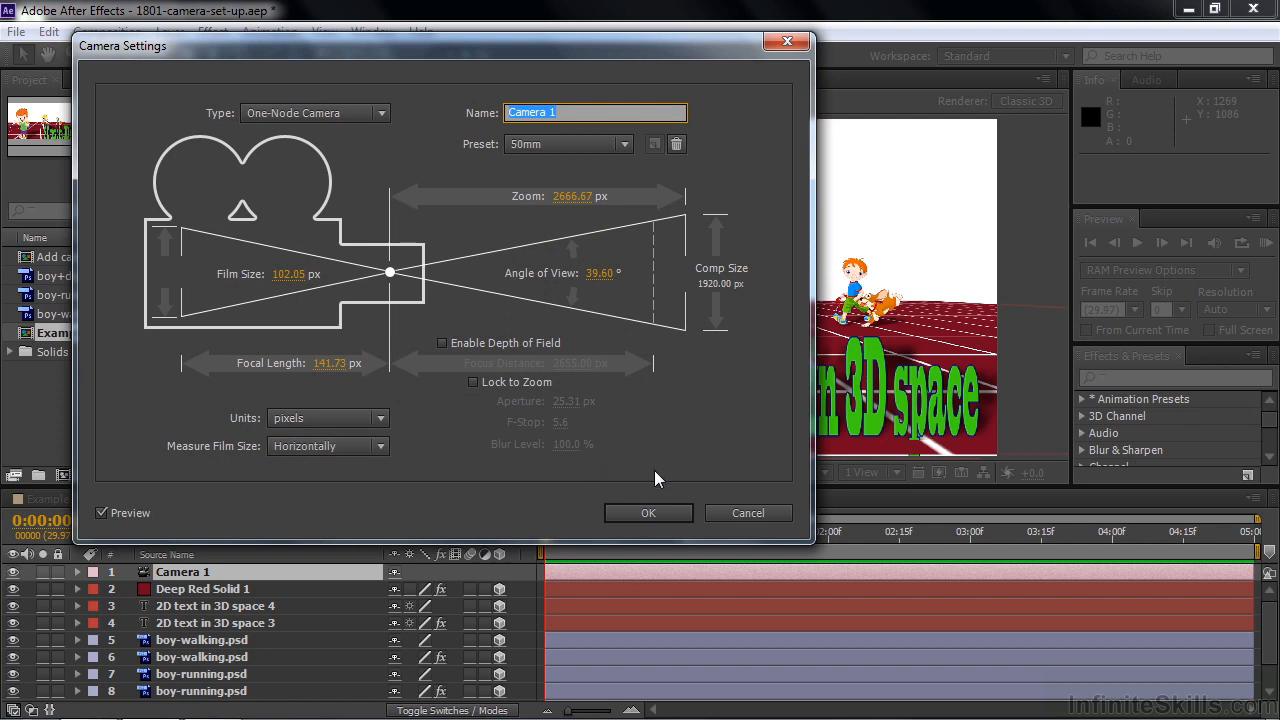
{"action": "left_click", "coordinate": [733, 512]}
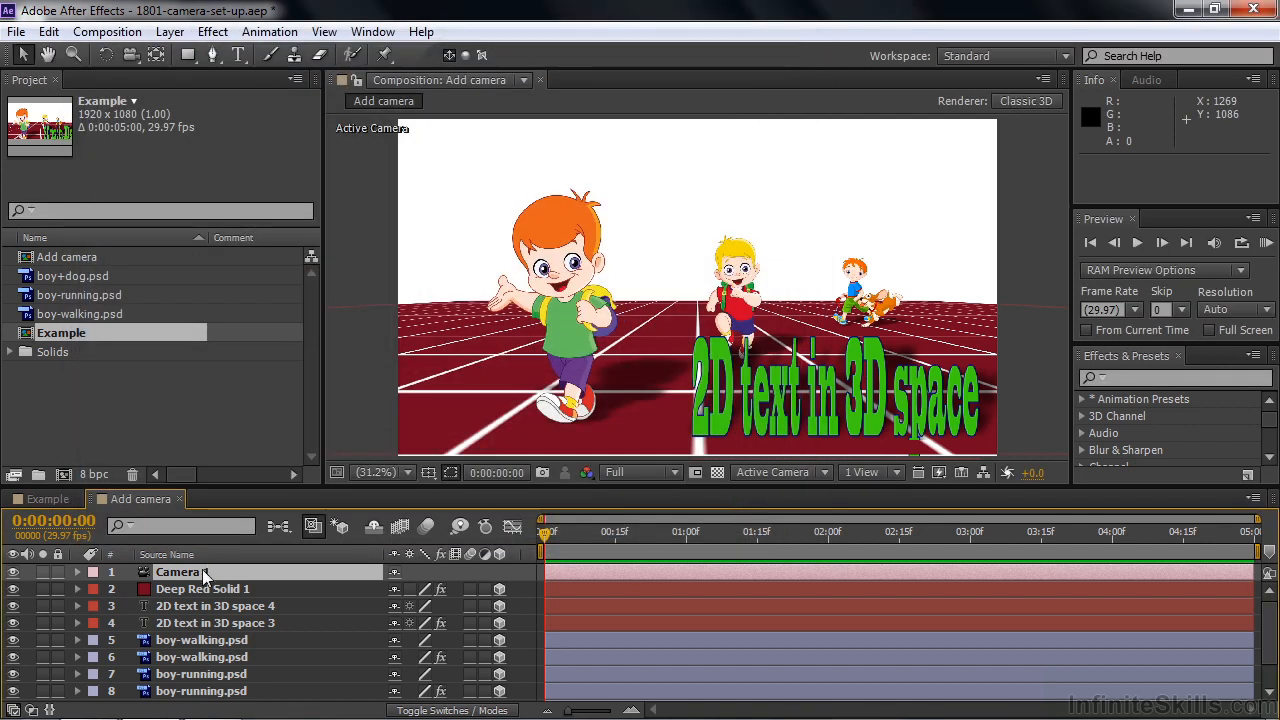
{"action": "left_click", "coordinate": [78, 571]}
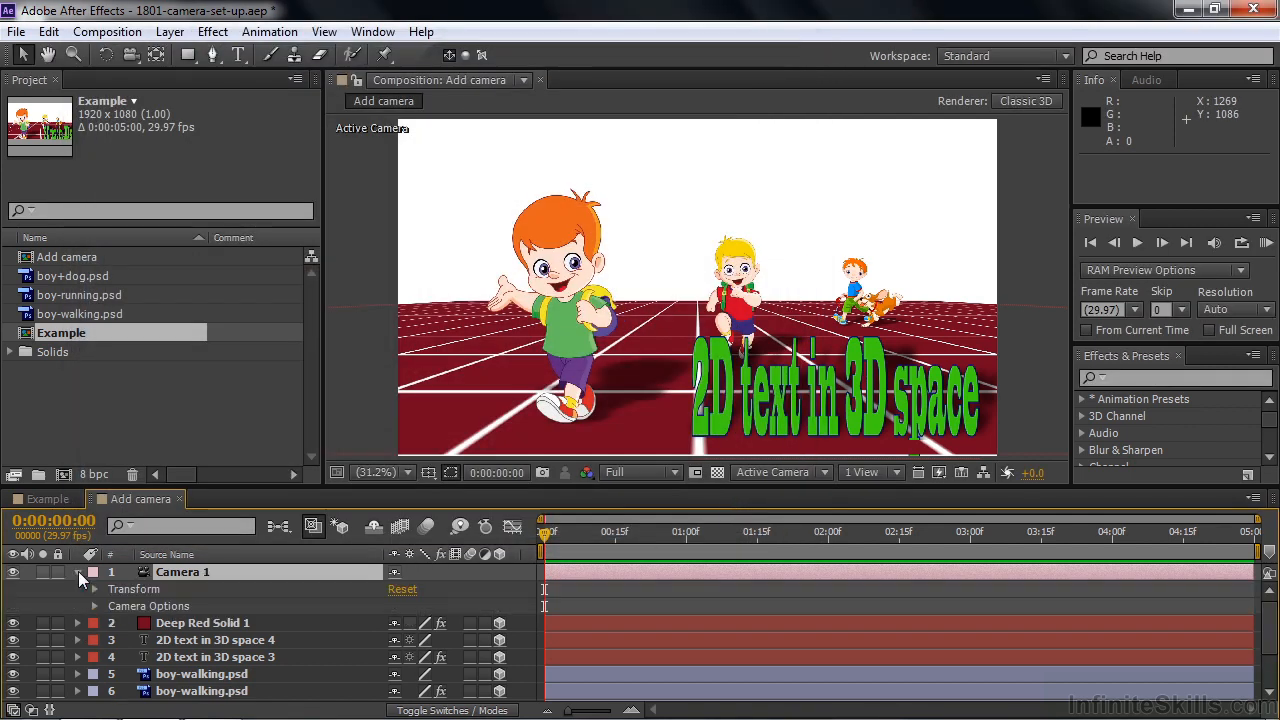
{"action": "left_click", "coordinate": [94, 589]}
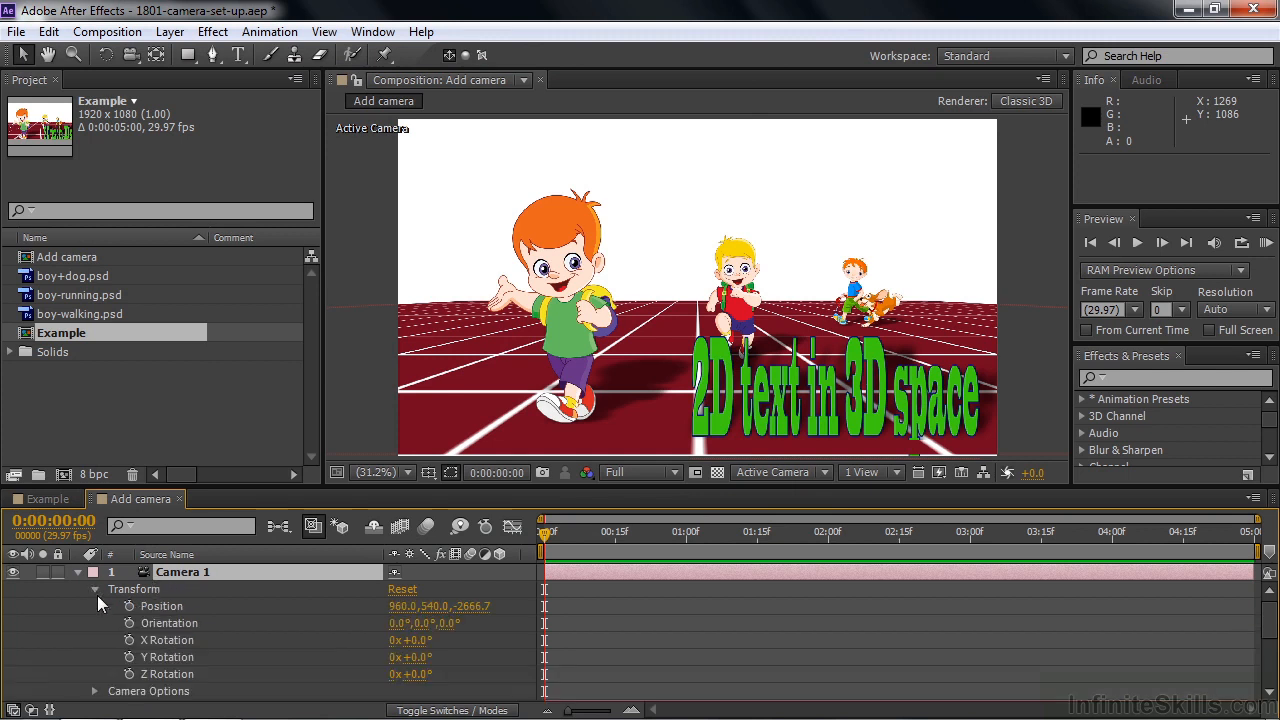
{"action": "left_click", "coordinate": [93, 590]}
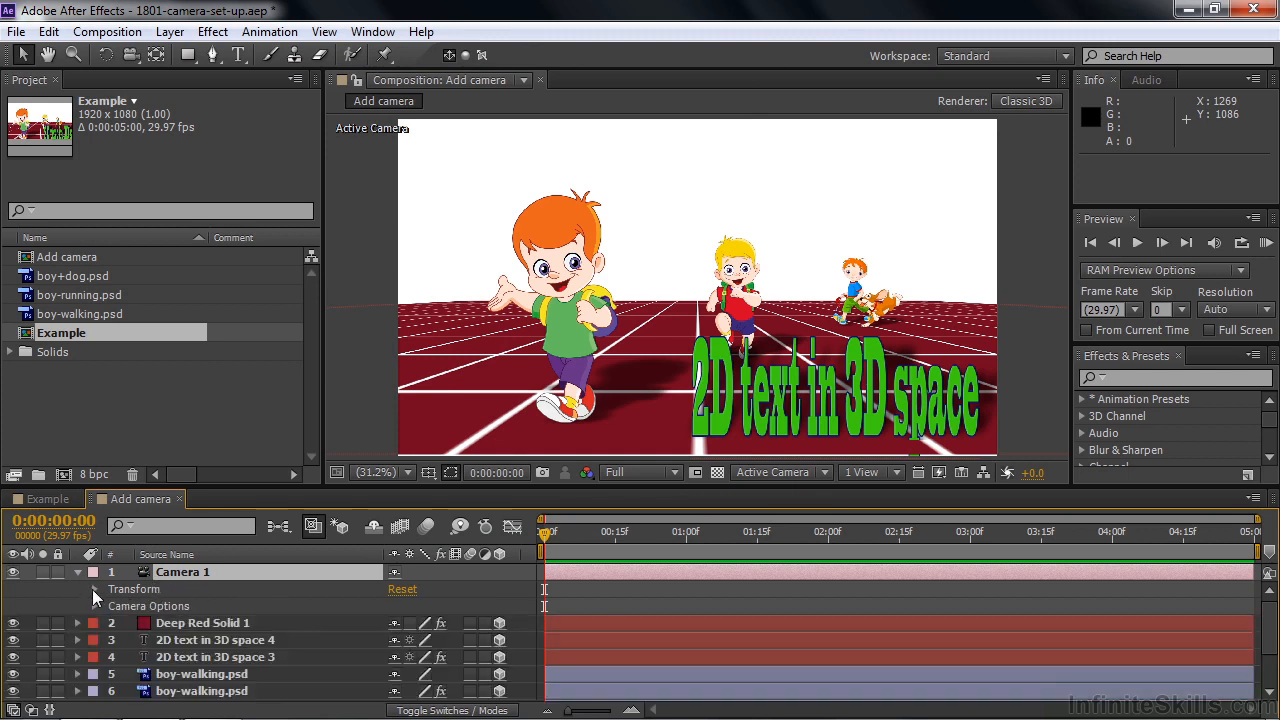
- Turn on depth of field in Camera 1's options and raise the aperture to about 160.3 pixels
{"action": "left_click", "coordinate": [96, 607]}
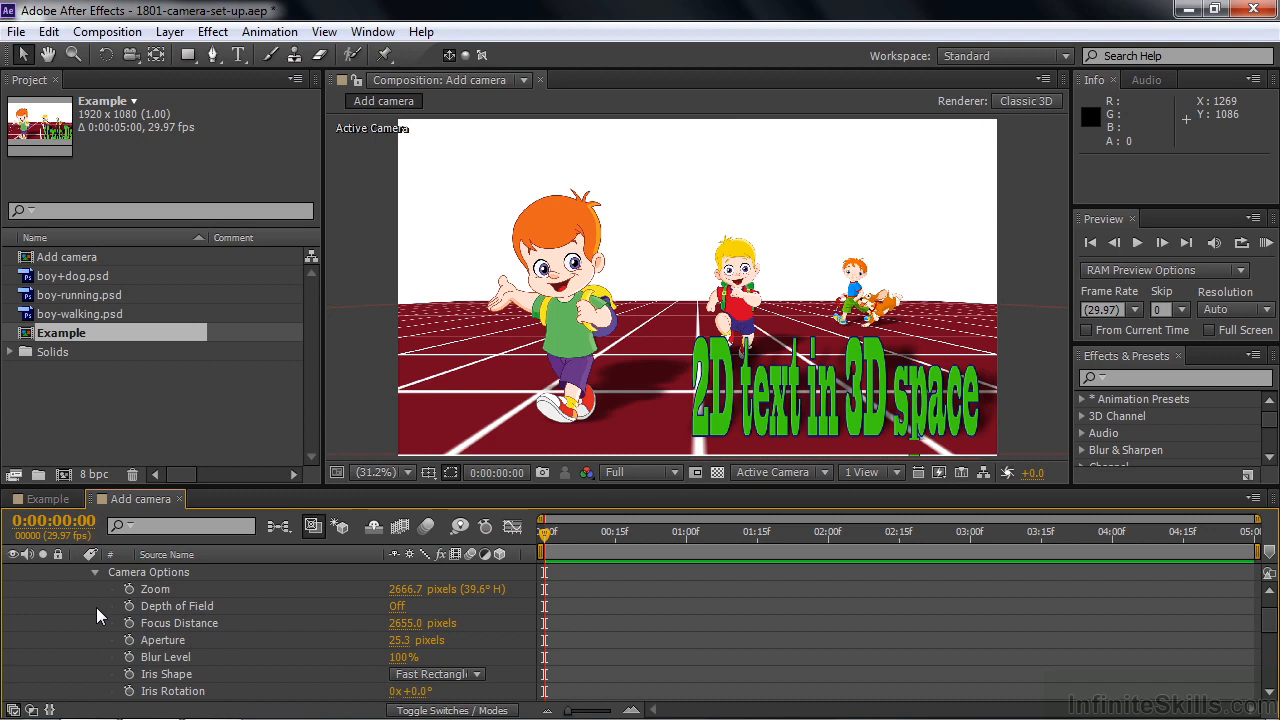
{"action": "left_click", "coordinate": [396, 607]}
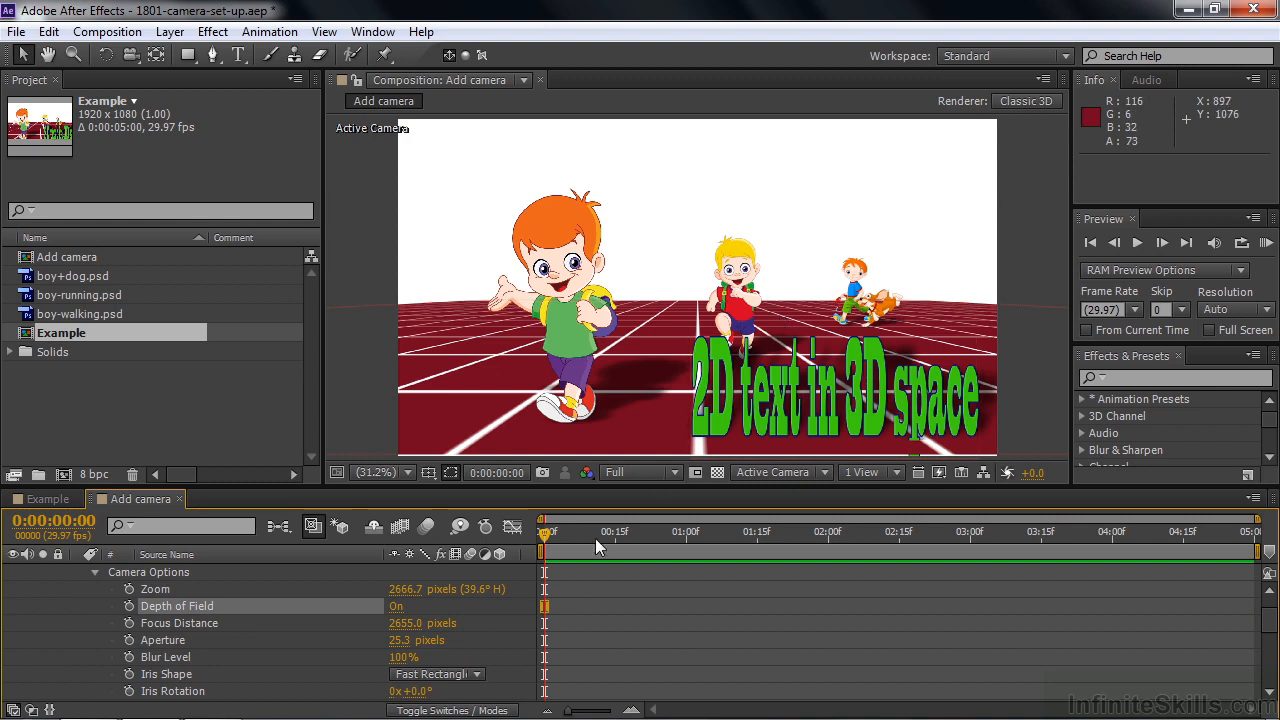
{"action": "left_click_drag", "start_coordinate": [400, 640], "coordinate": [543, 646]}
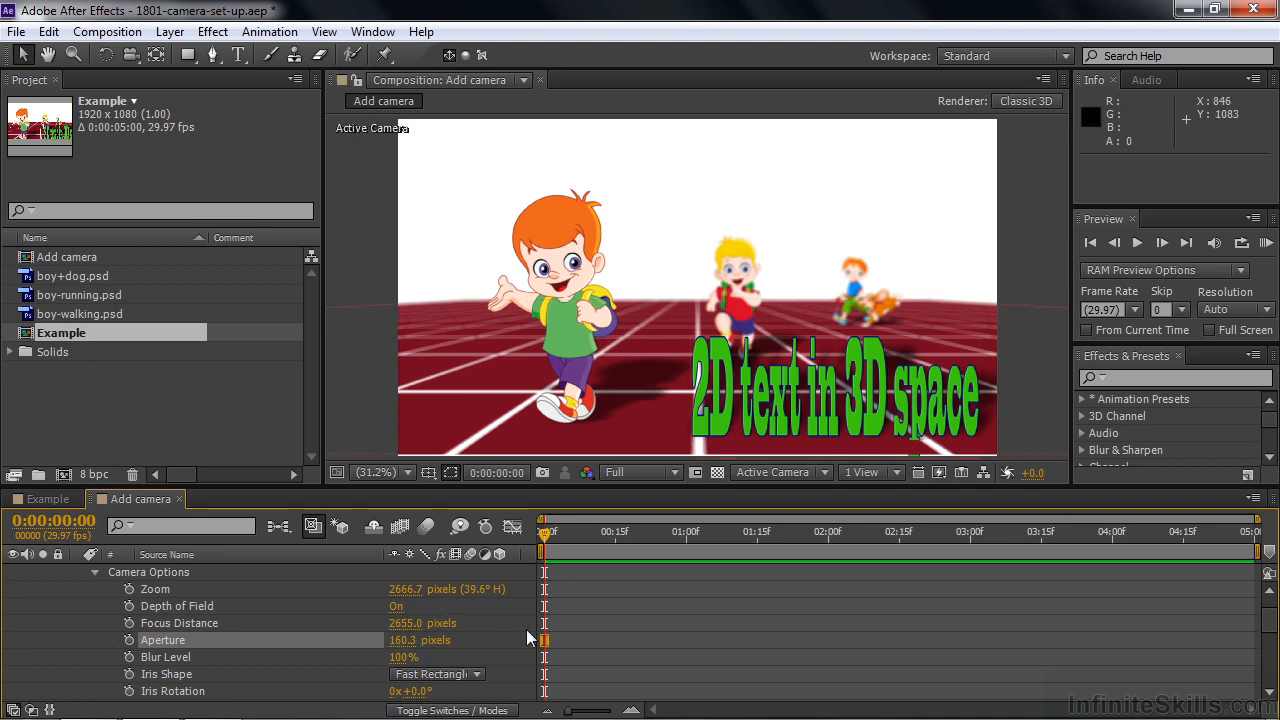
- Reduce Camera 1's blur level to 0% and raise it back to about 92%
{"action": "left_click_drag", "start_coordinate": [1268, 623], "coordinate": [1269, 637]}
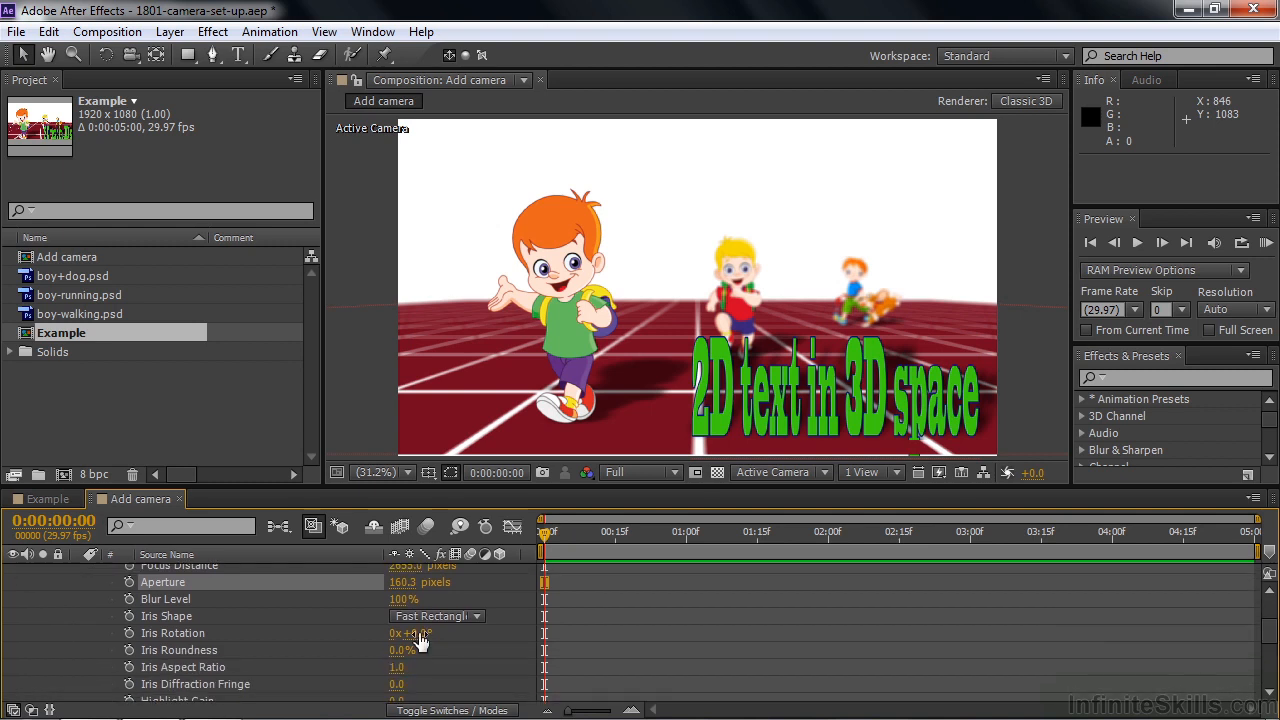
{"action": "left_click_drag", "start_coordinate": [397, 607], "coordinate": [291, 606]}
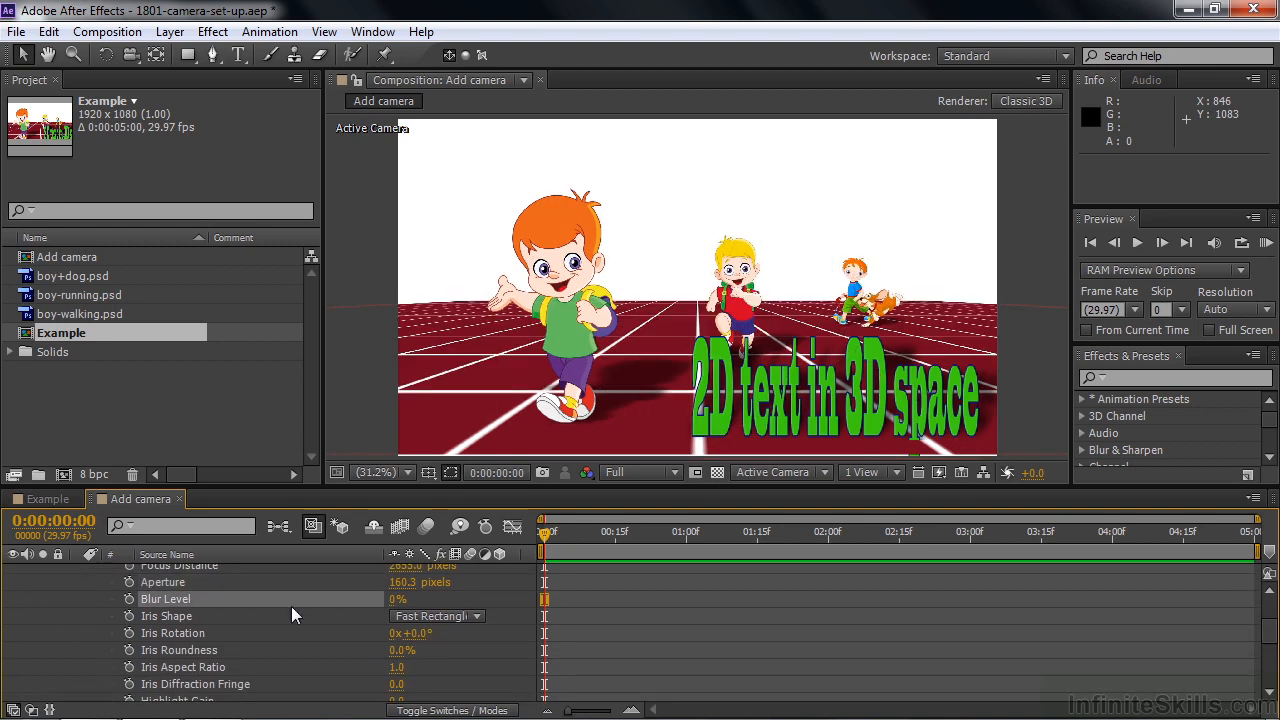
{"action": "left_click_drag", "start_coordinate": [396, 600], "coordinate": [492, 605]}
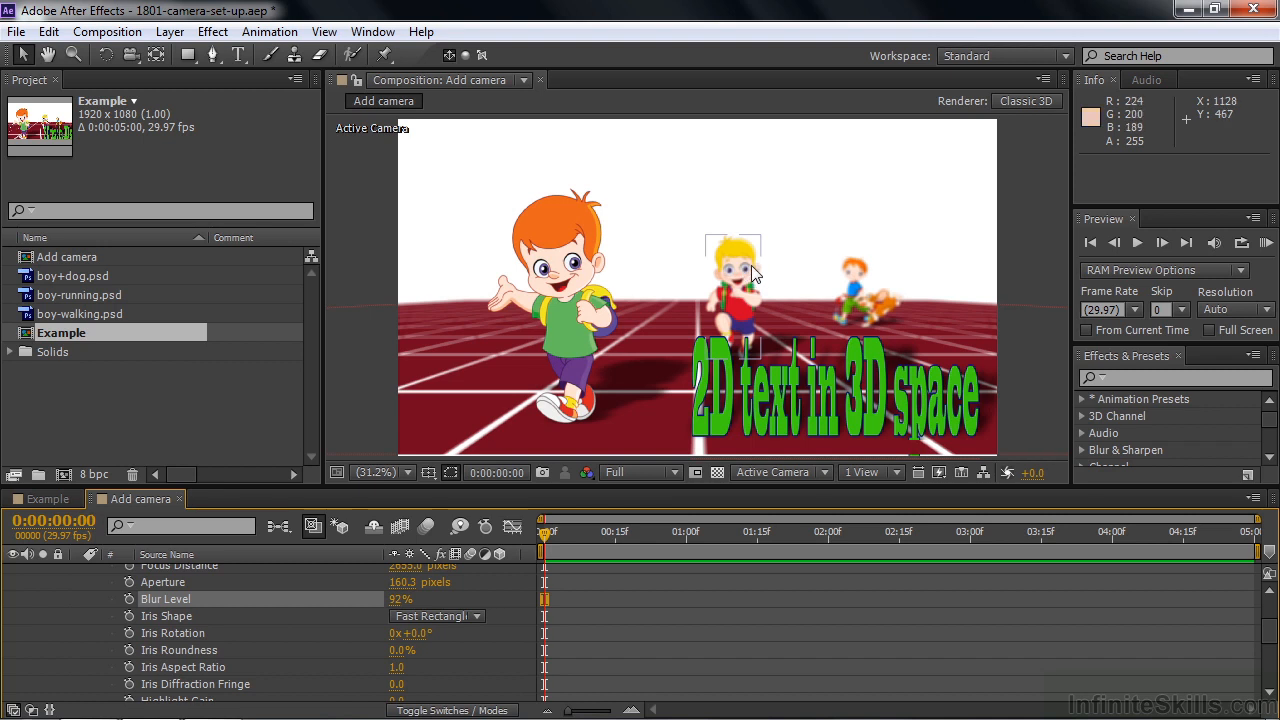
- Examine the available iris shapes, keeping Fast Rectangle, and look through Camera 1's remaining iris and highlight options
{"action": "left_click", "coordinate": [478, 615]}
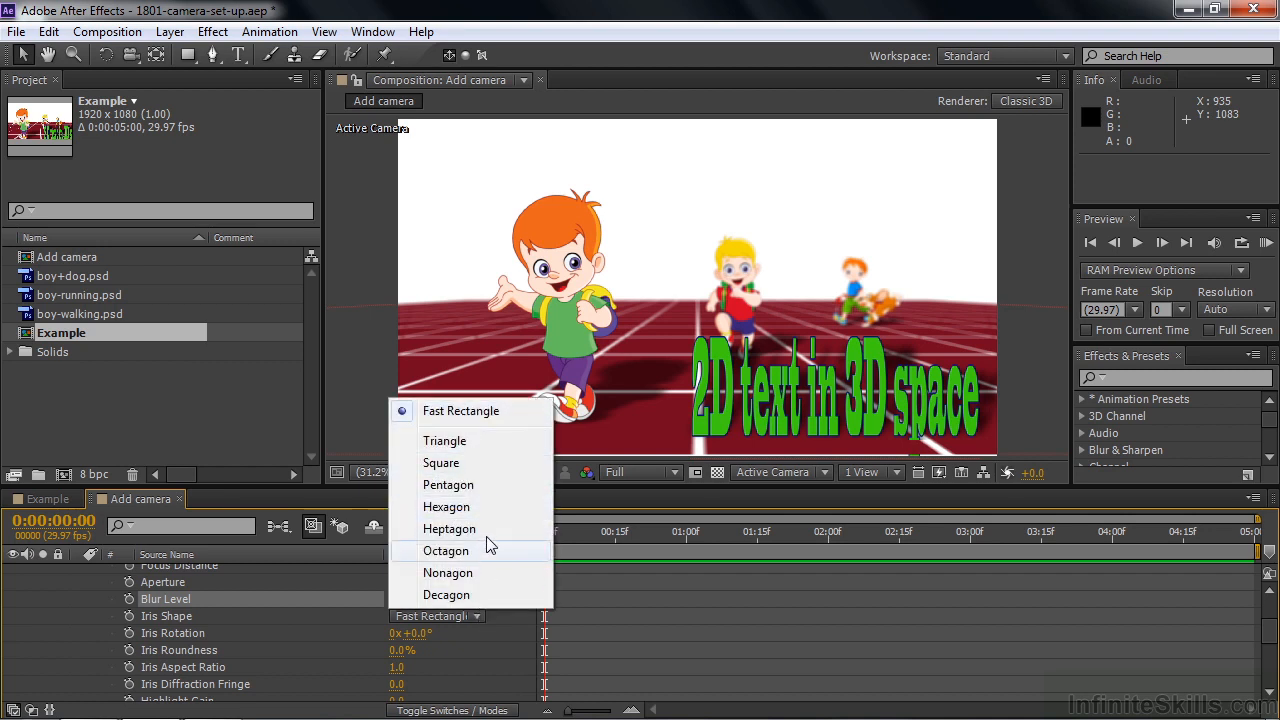
{"action": "left_click", "coordinate": [468, 412]}
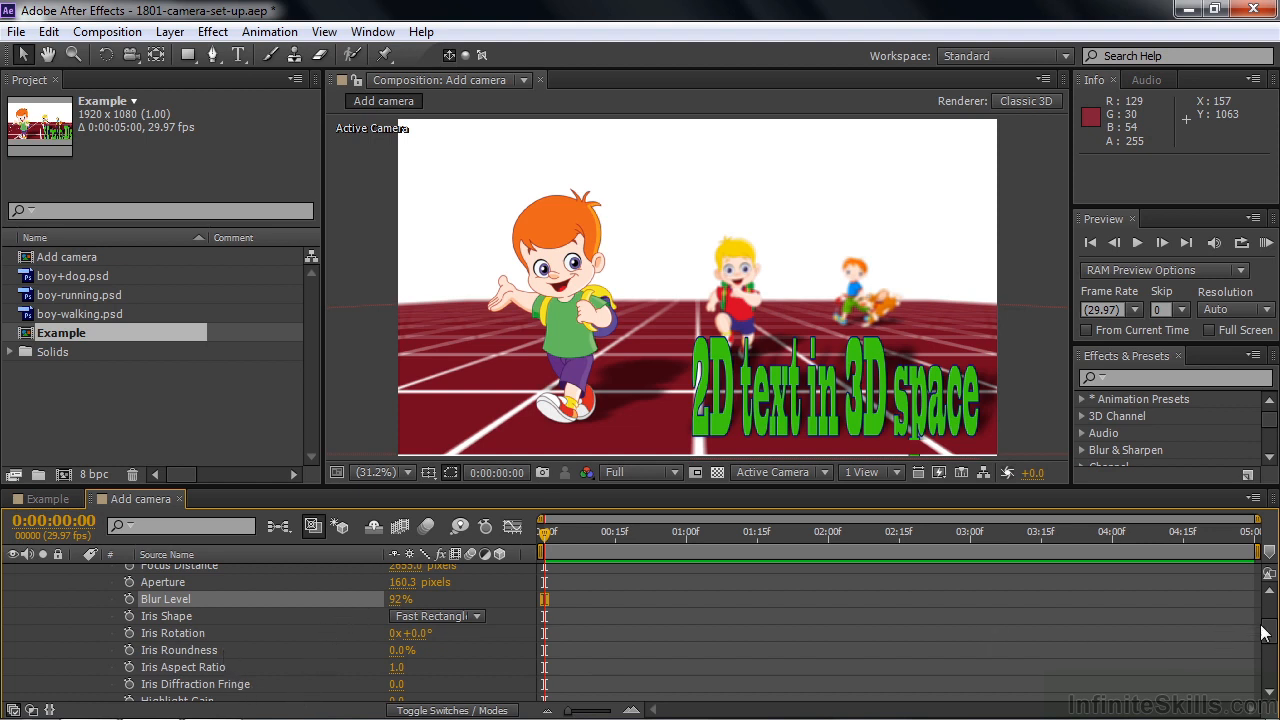
{"action": "scroll", "coordinate": [1268, 636], "scroll_direction": "down", "scroll_amount": 3}
{"action": "scroll", "coordinate": [1270, 648], "scroll_direction": "down", "scroll_amount": 2}
{"action": "scroll", "coordinate": [1272, 636], "scroll_direction": "up", "scroll_amount": 4}
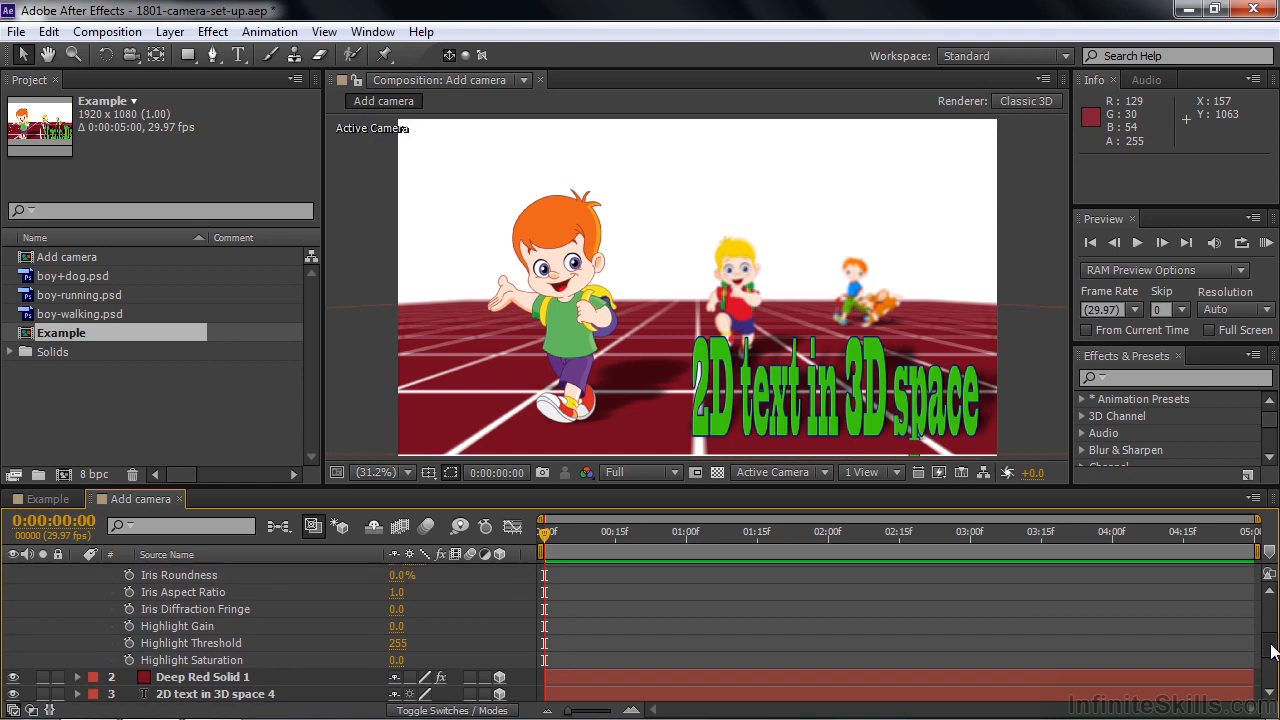
{"action": "scroll", "coordinate": [1275, 624], "scroll_direction": "up", "scroll_amount": 2}
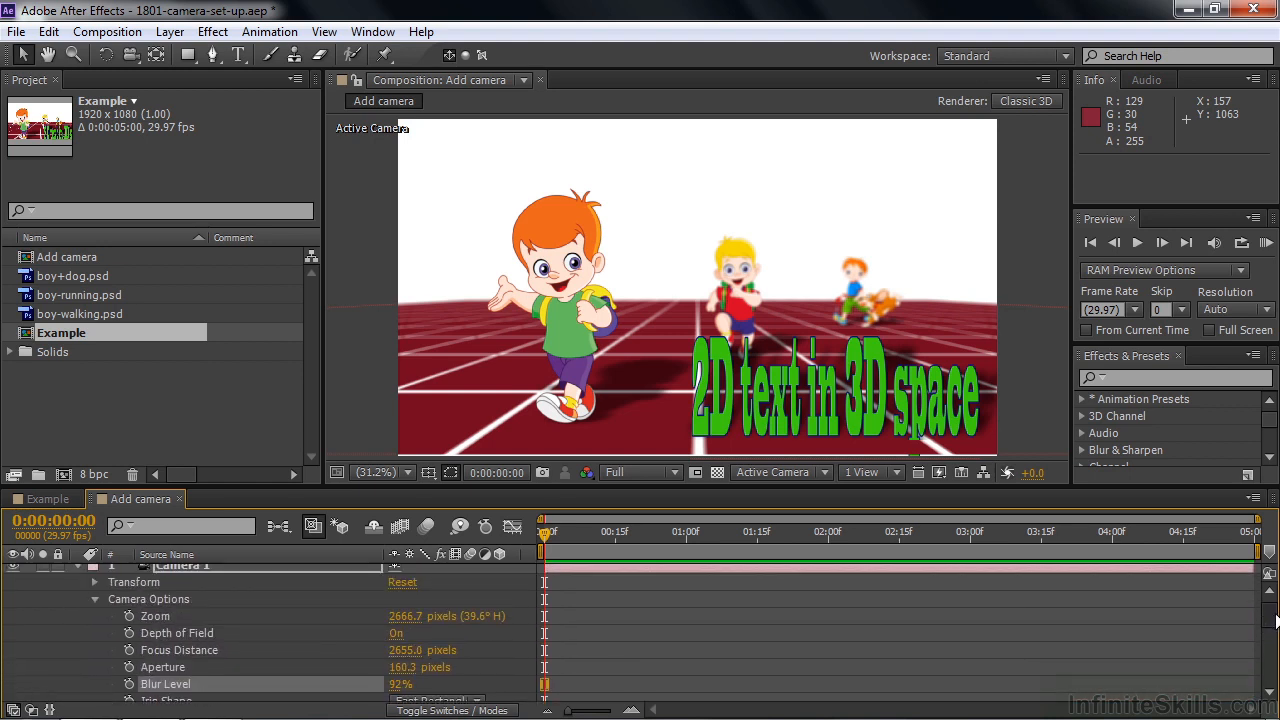
{"action": "scroll", "coordinate": [1275, 622], "scroll_direction": "down", "scroll_amount": 1}
{"action": "scroll", "coordinate": [1276, 622], "scroll_direction": "up", "scroll_amount": 1}
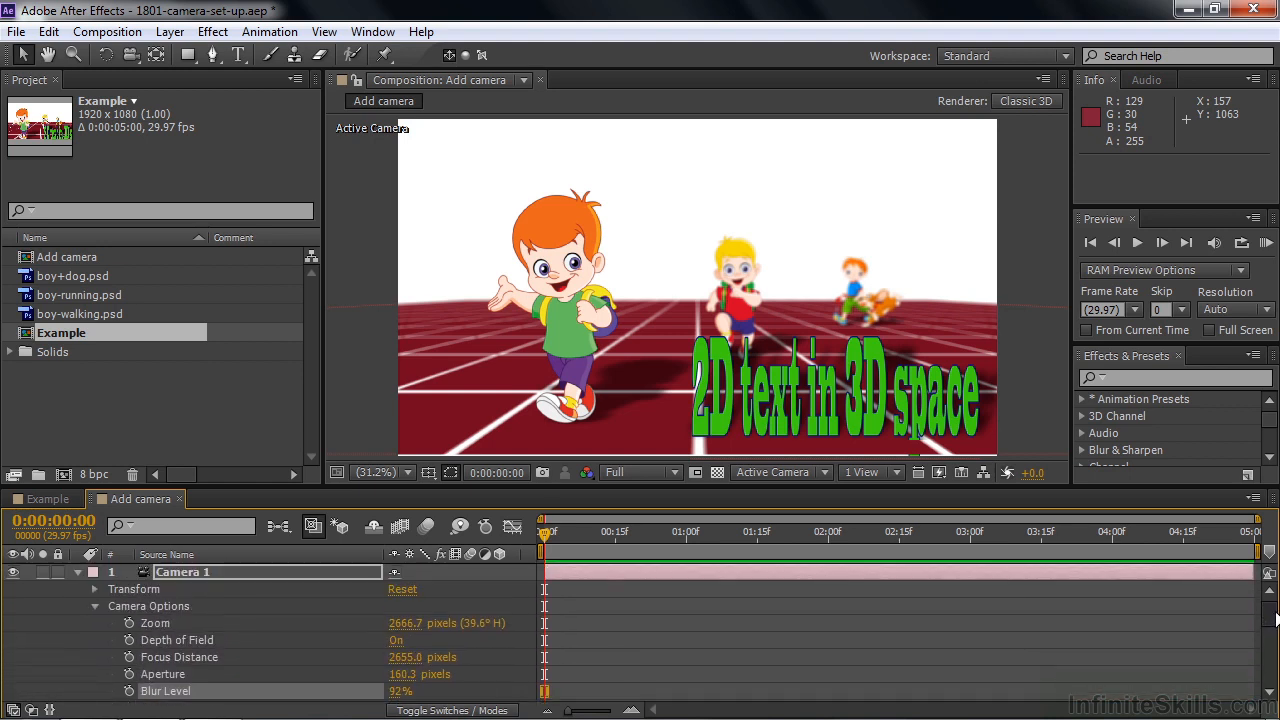
- Reveal Camera 1's Transform properties and change its type to Two-Node Camera in the camera settings
{"action": "left_click", "coordinate": [95, 589]}
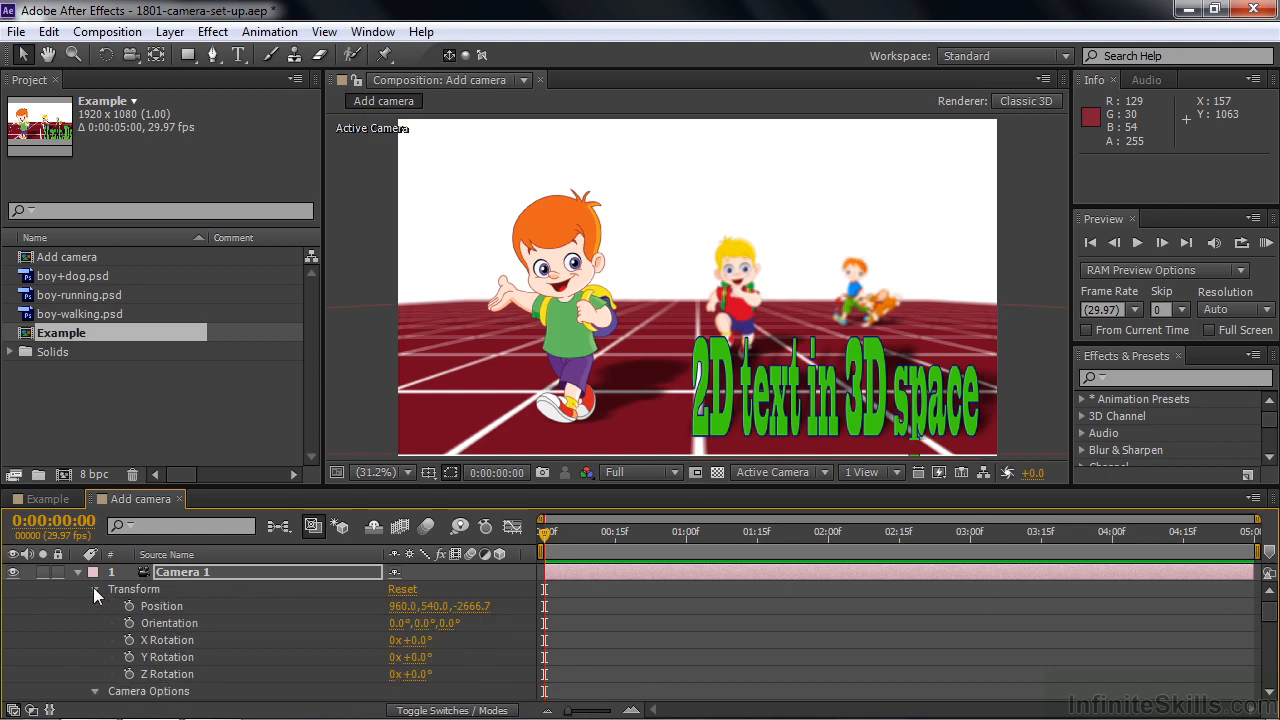
{"action": "double_click", "coordinate": [177, 572]}
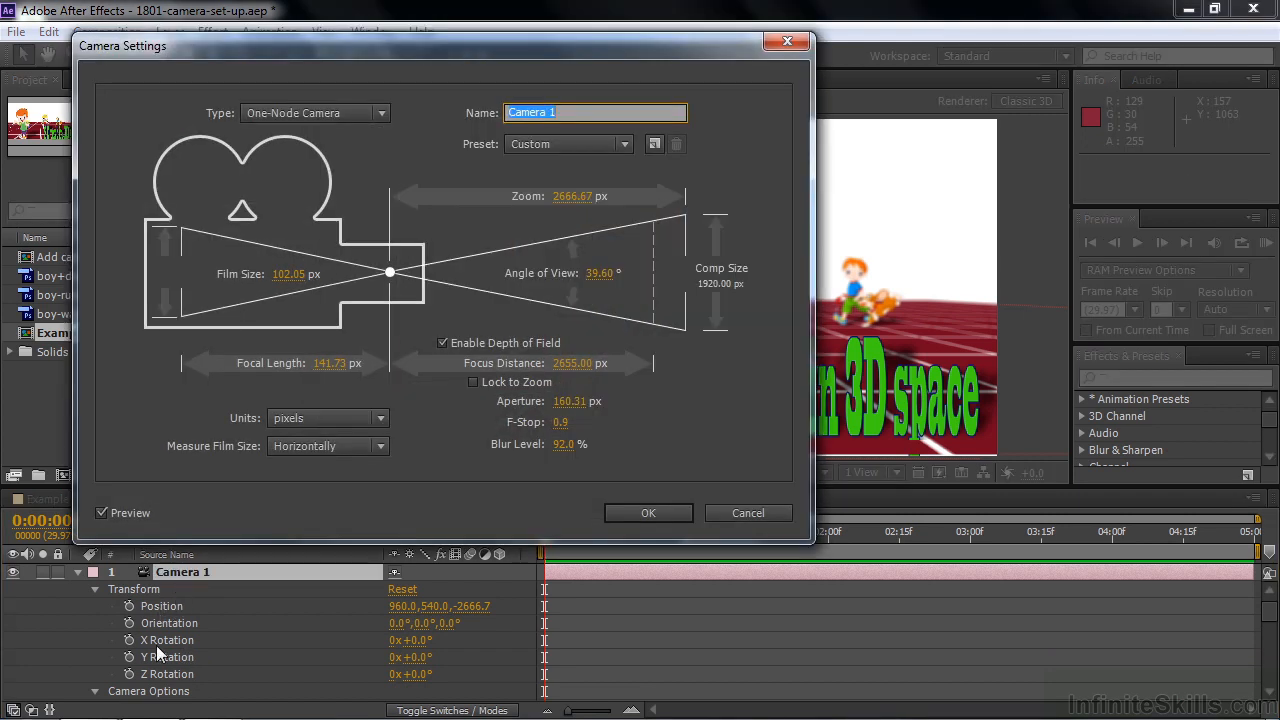
{"action": "left_click", "coordinate": [380, 116]}
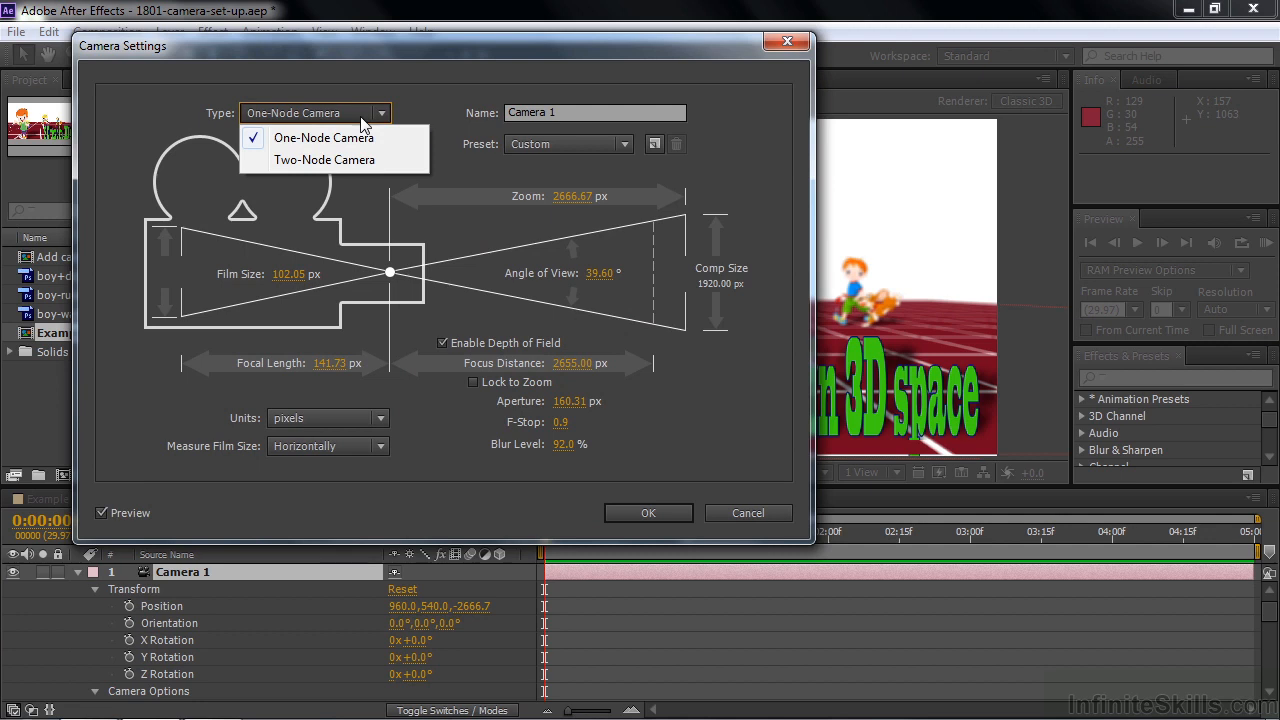
{"action": "left_click", "coordinate": [324, 161]}
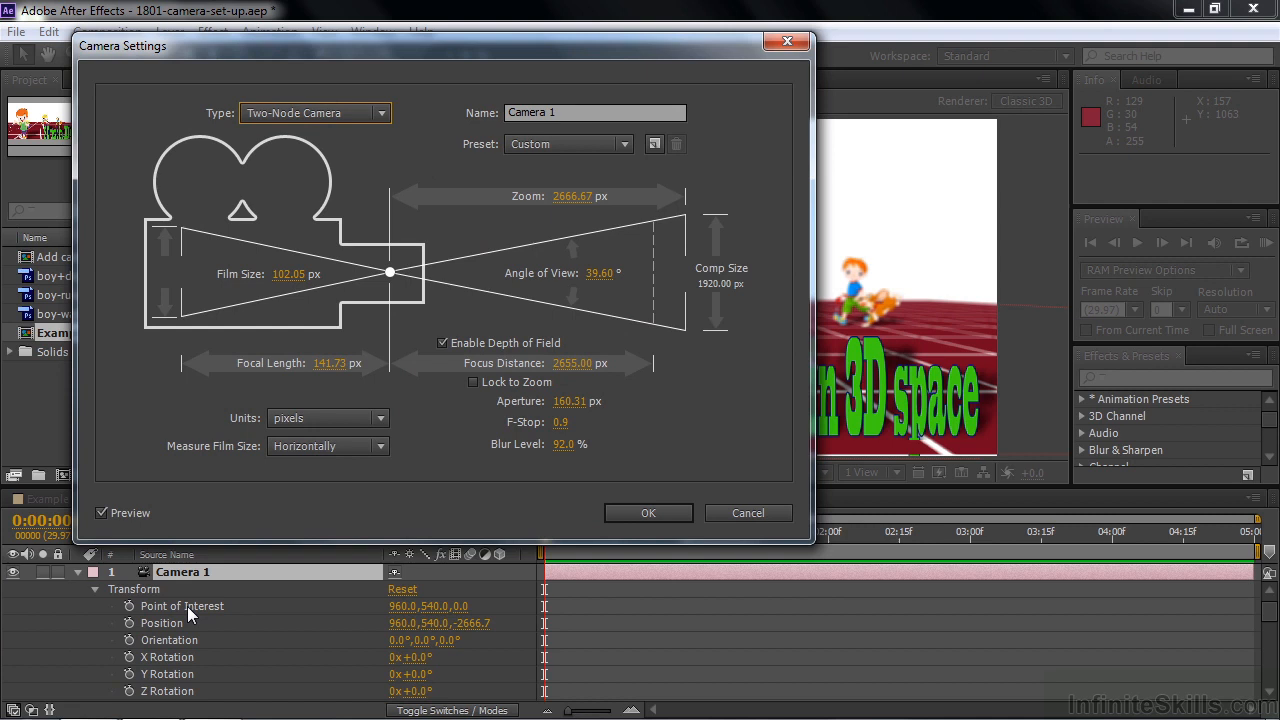
{"action": "left_click", "coordinate": [668, 514]}
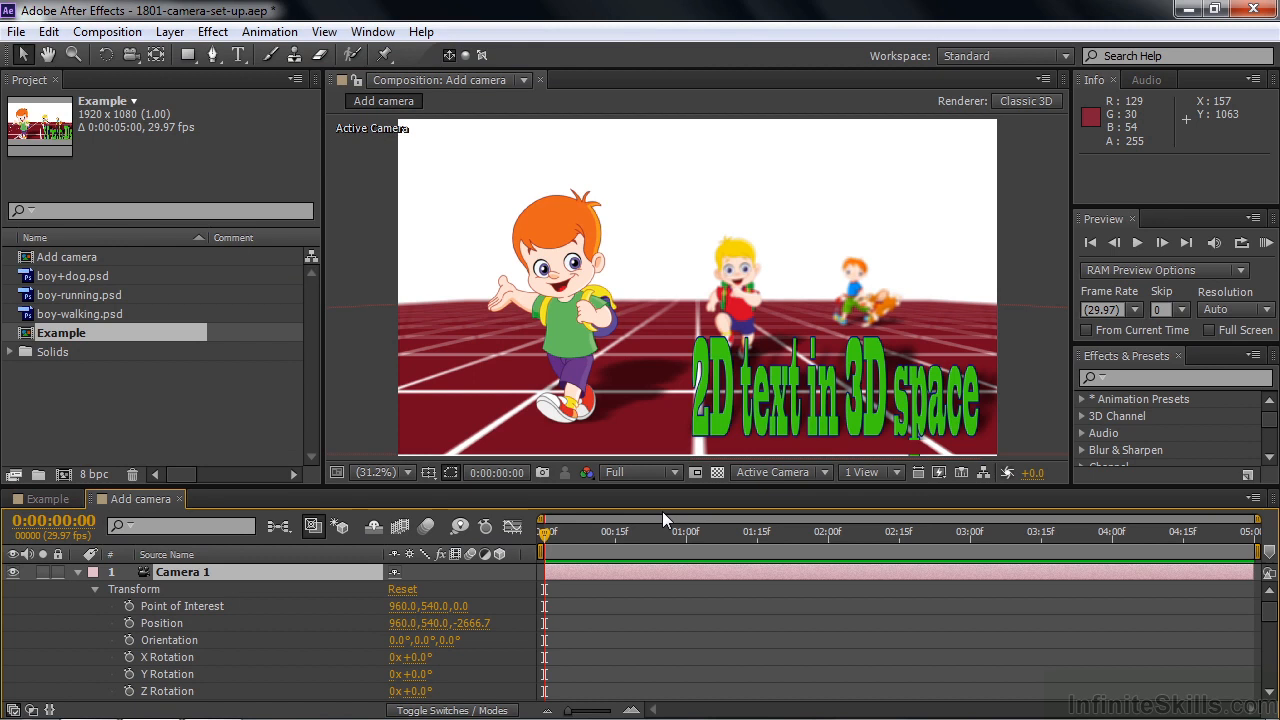
- Show the composition in 2 Views - Horizontal and move Camera 1's point of interest in the Top view to about 936, 540, 120
{"action": "left_click", "coordinate": [897, 472]}
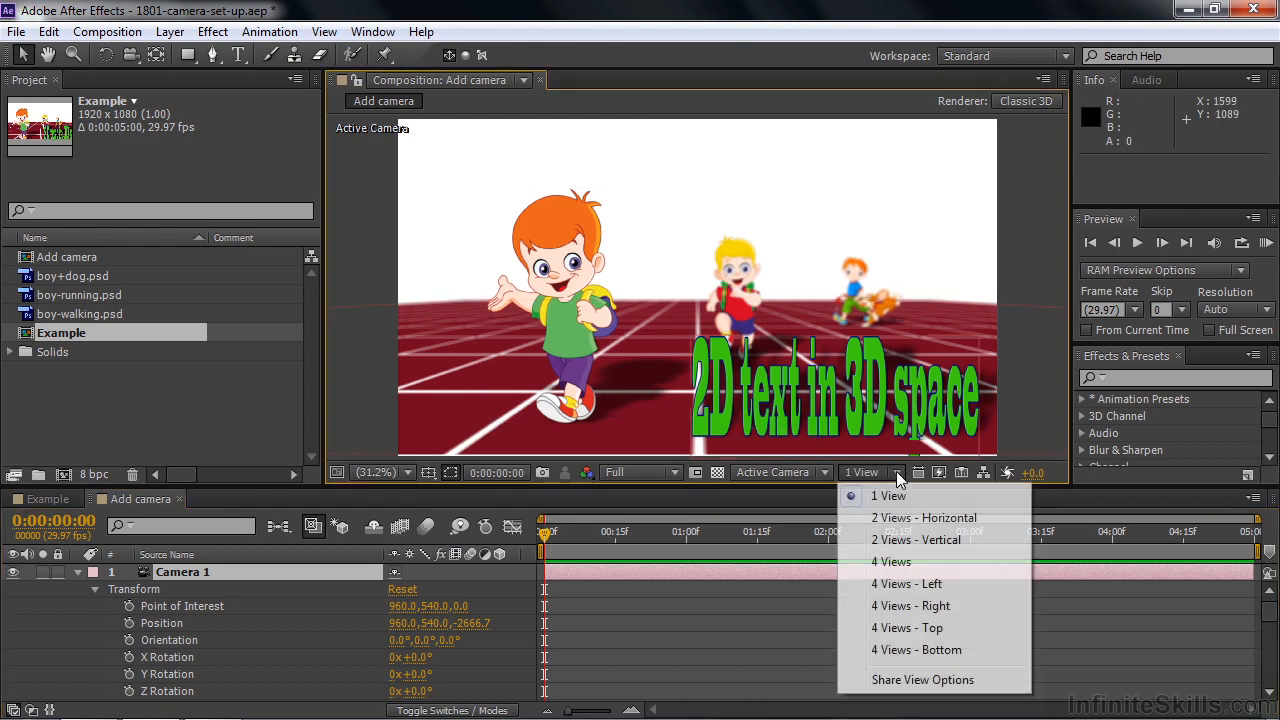
{"action": "left_click", "coordinate": [906, 517]}
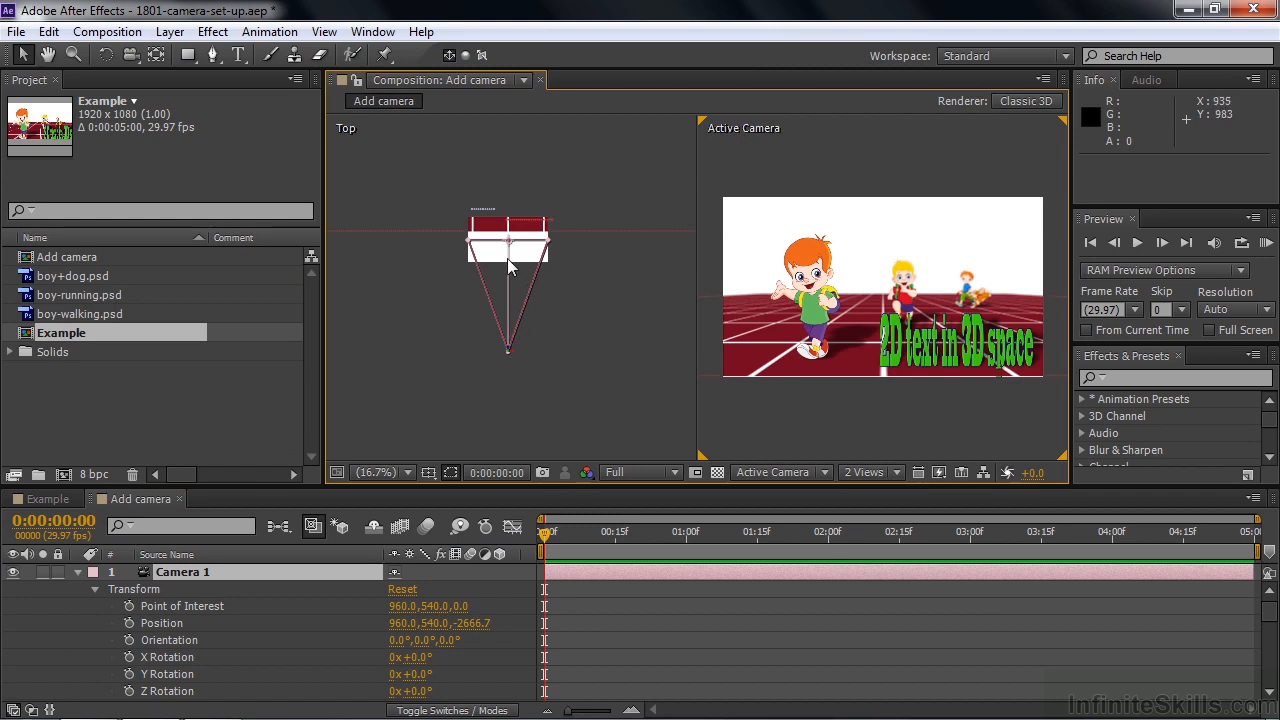
{"action": "left_click_drag", "start_coordinate": [507, 241], "coordinate": [513, 259]}
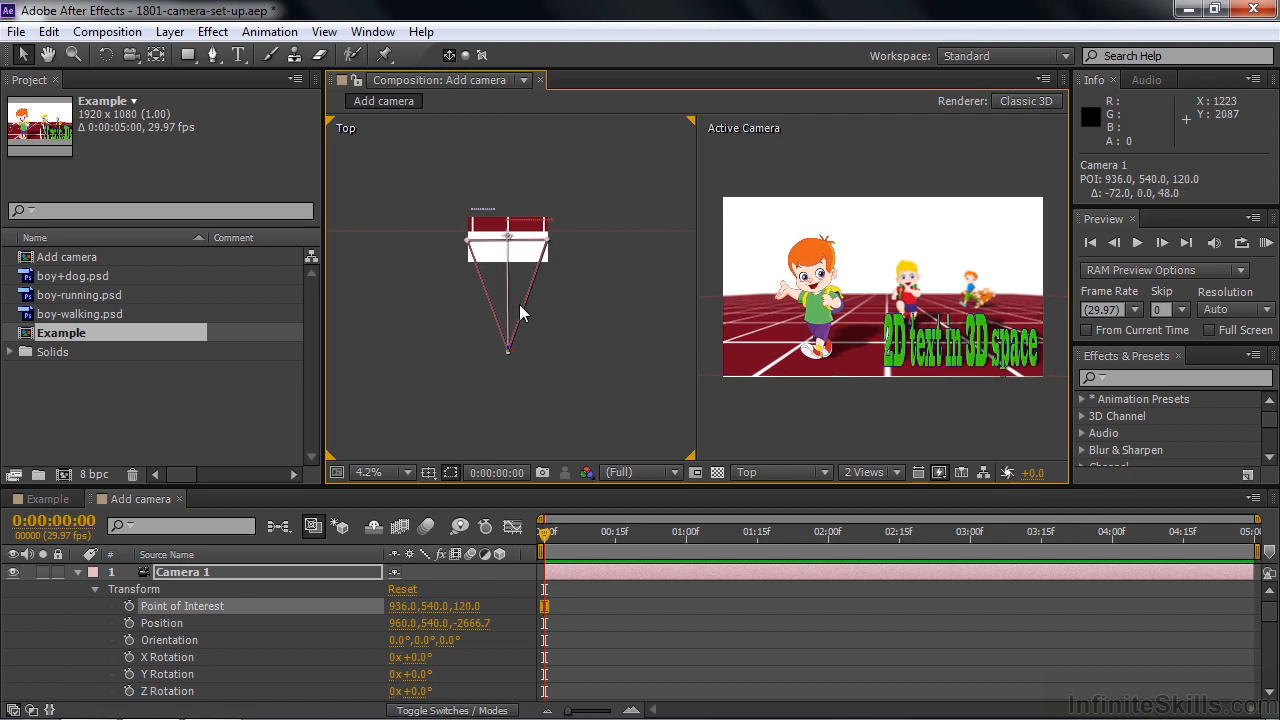